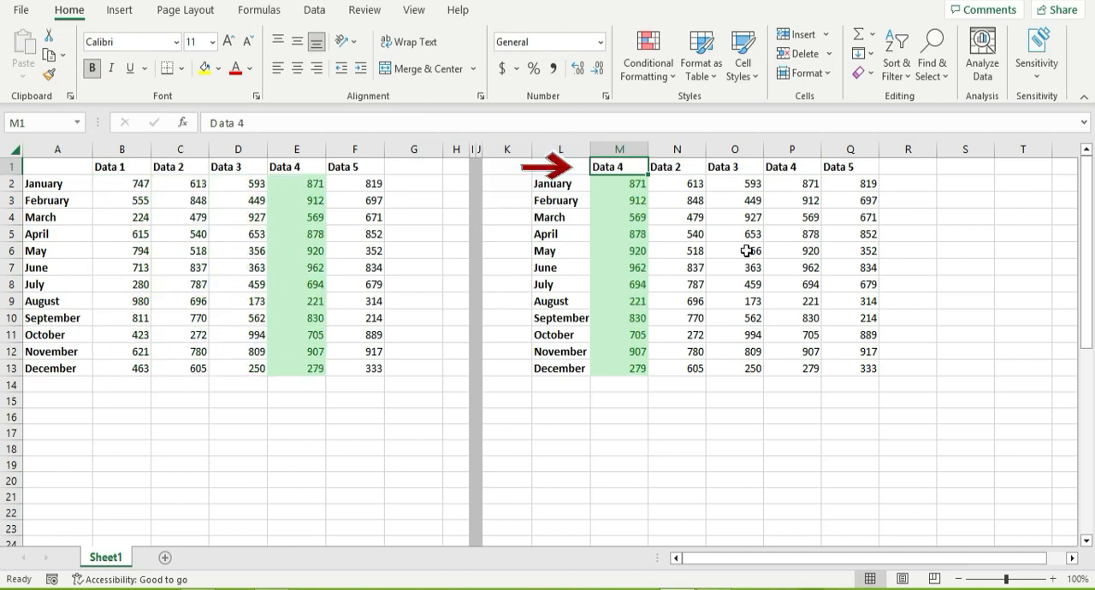
Clear the contents of N1:Q13 beside the green result column.
click(630, 183)
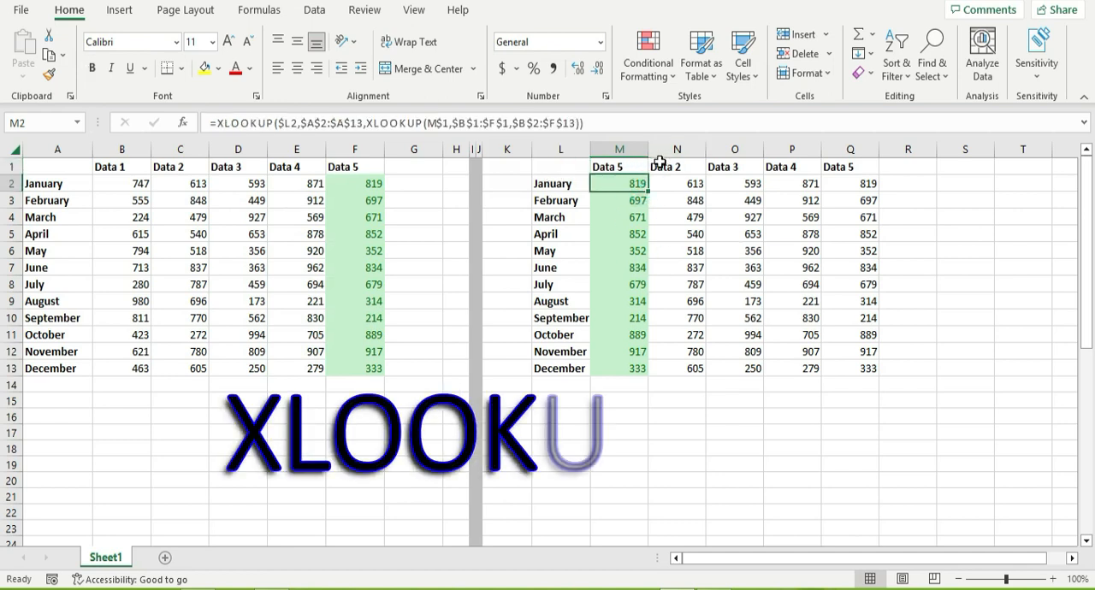
drag(660, 166, 866, 368)
key(Delete)
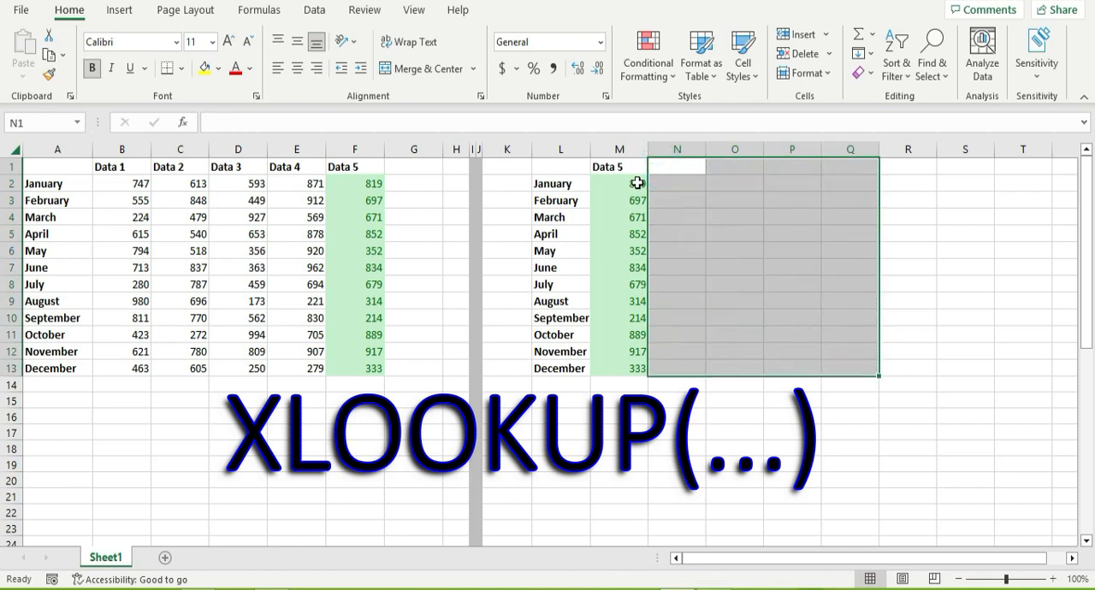
Change the result column's header in M1 to Data 1.
click(635, 167)
key(F2)
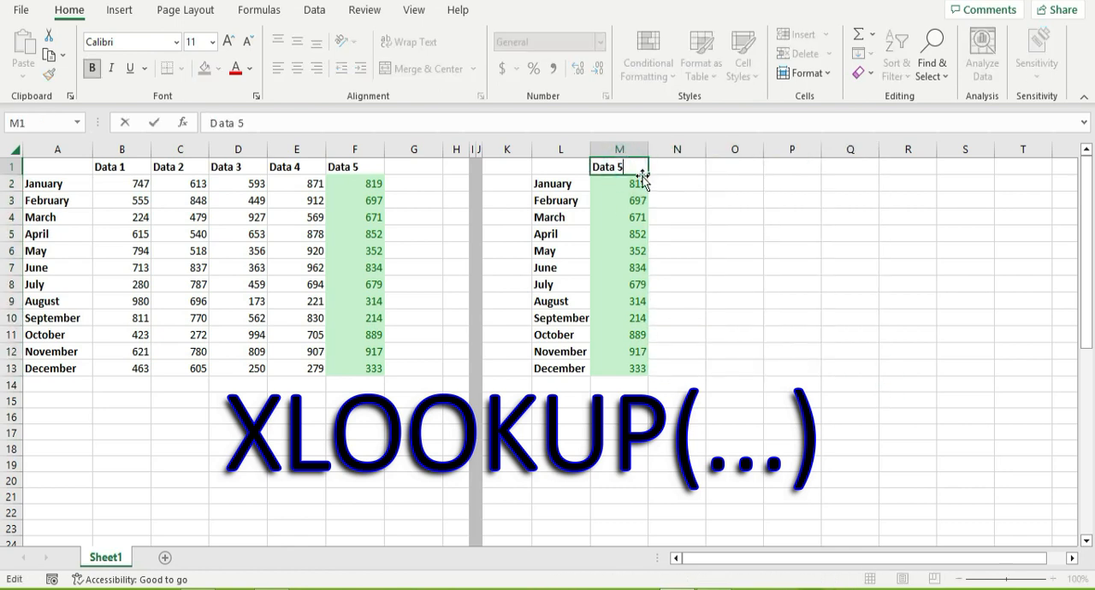
key(Return)
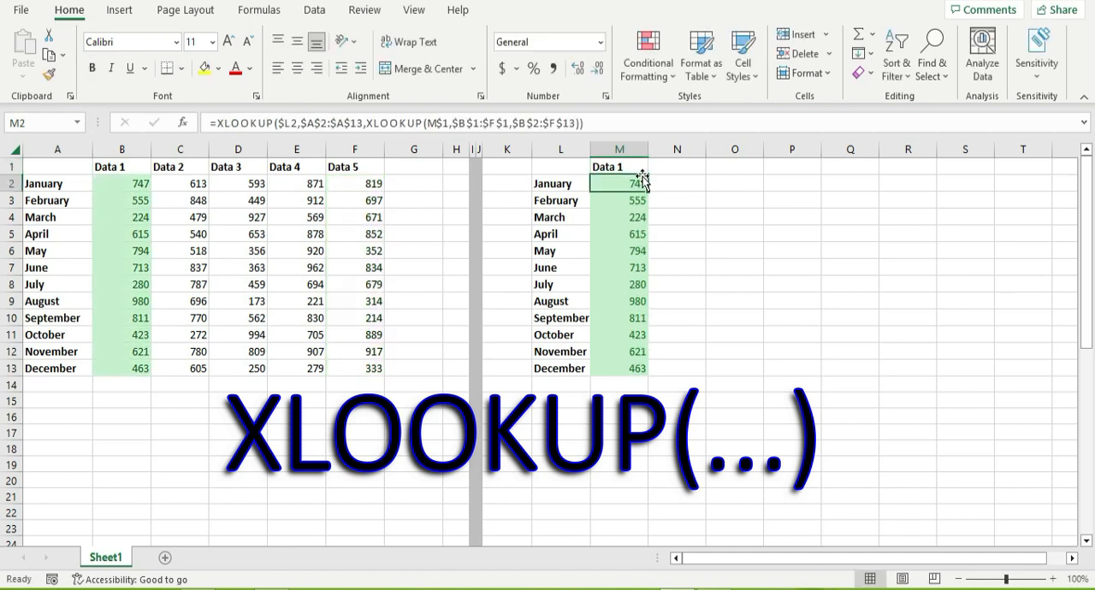
Clear the existing XLOOKUP formulas from M2:M13, leaving M2 selected.
key(ctrl+shift+Down)
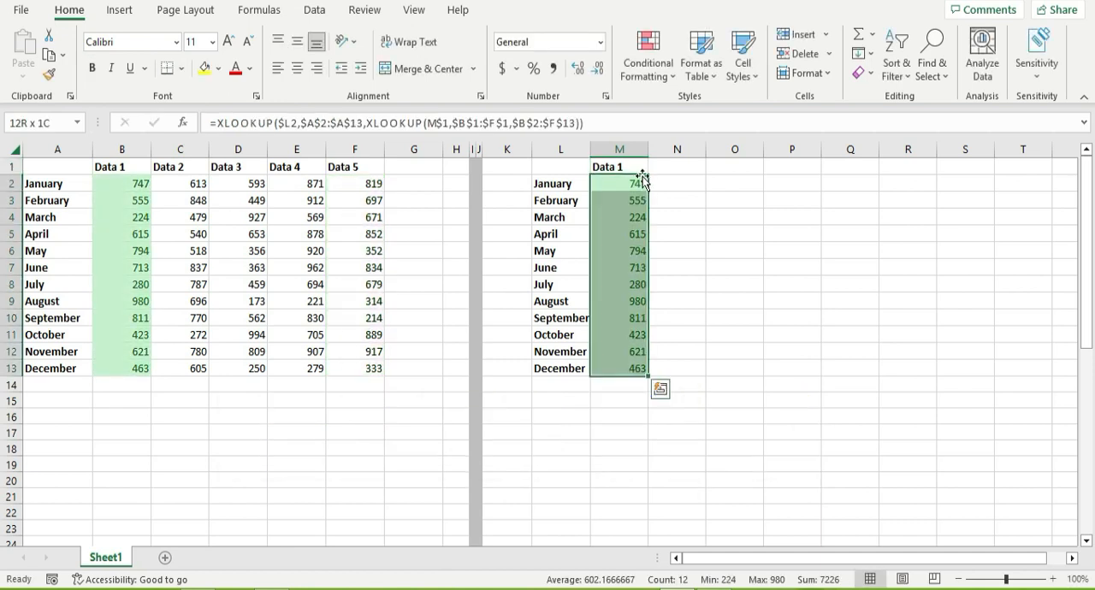
key(Delete)
key(Up)
key(Down)
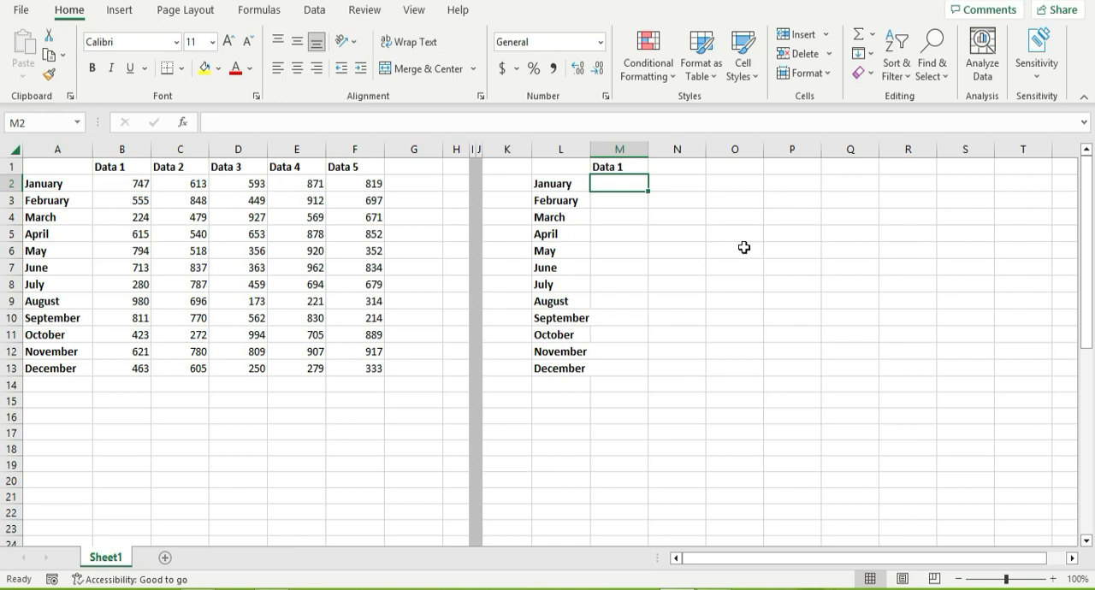
text(=L)
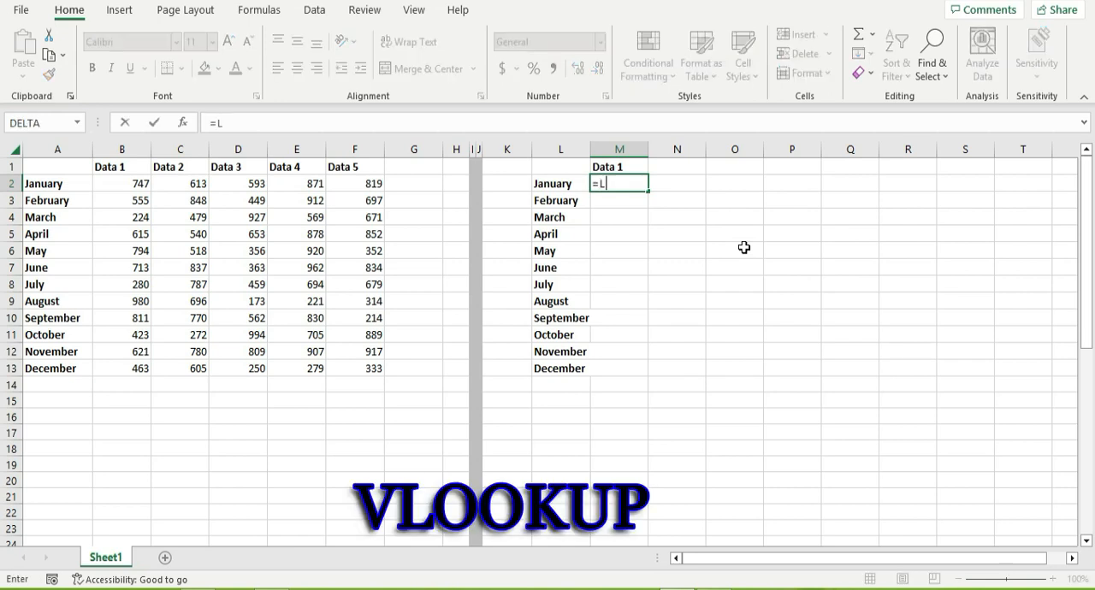
text(oo)
key(Down)
key(Down)
key(Down)
key(Down)
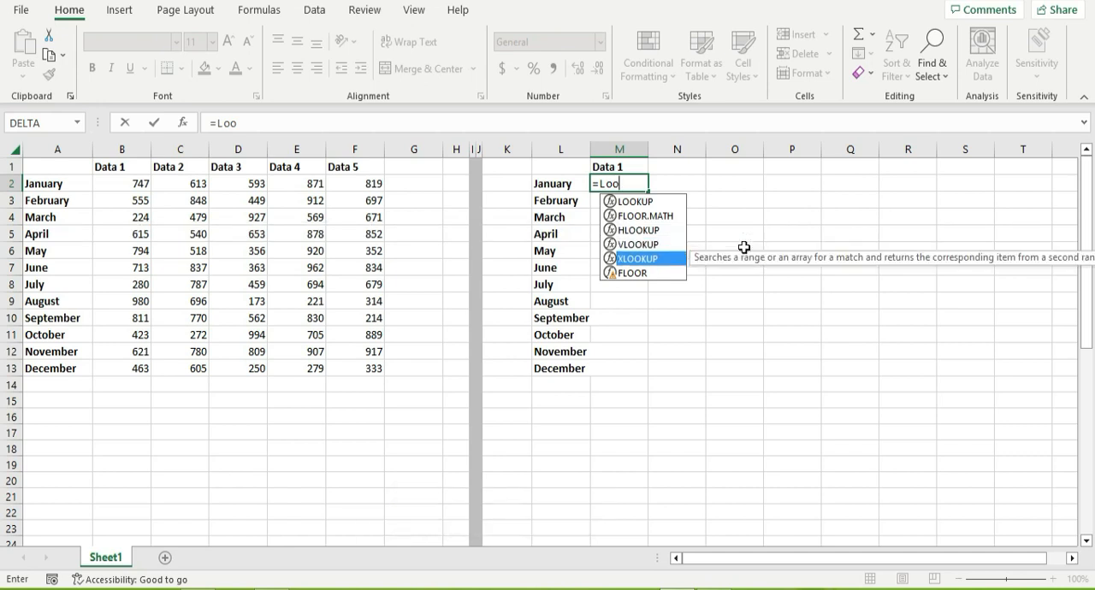
key(Up)
key(Up)
key(Escape)
key(Escape)
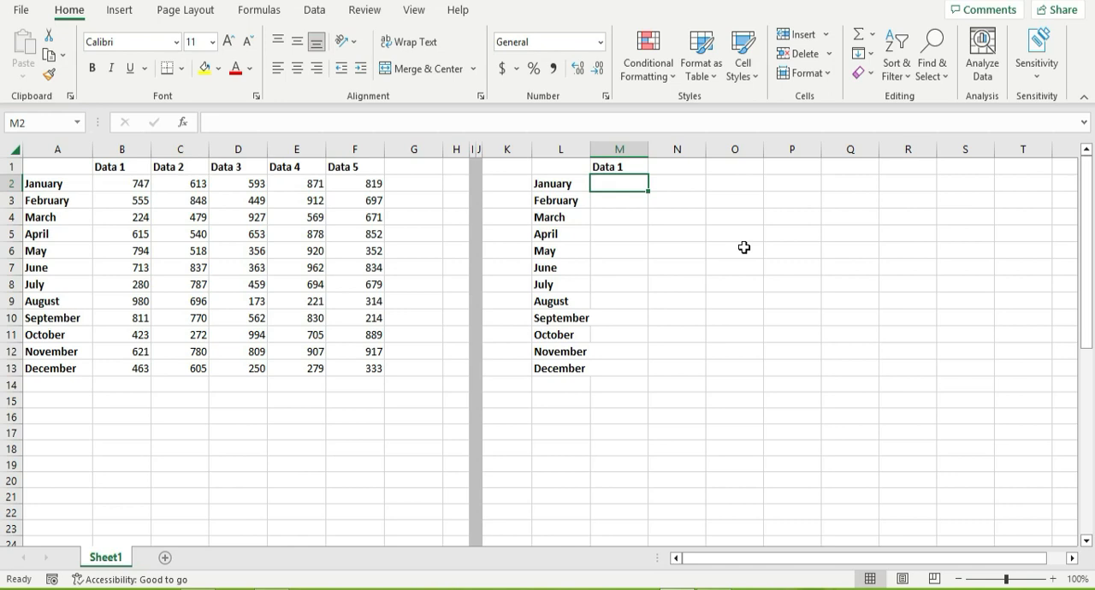
drag(159, 185, 282, 176)
click(195, 185)
drag(195, 185, 171, 318)
click(621, 186)
text(=xloo)
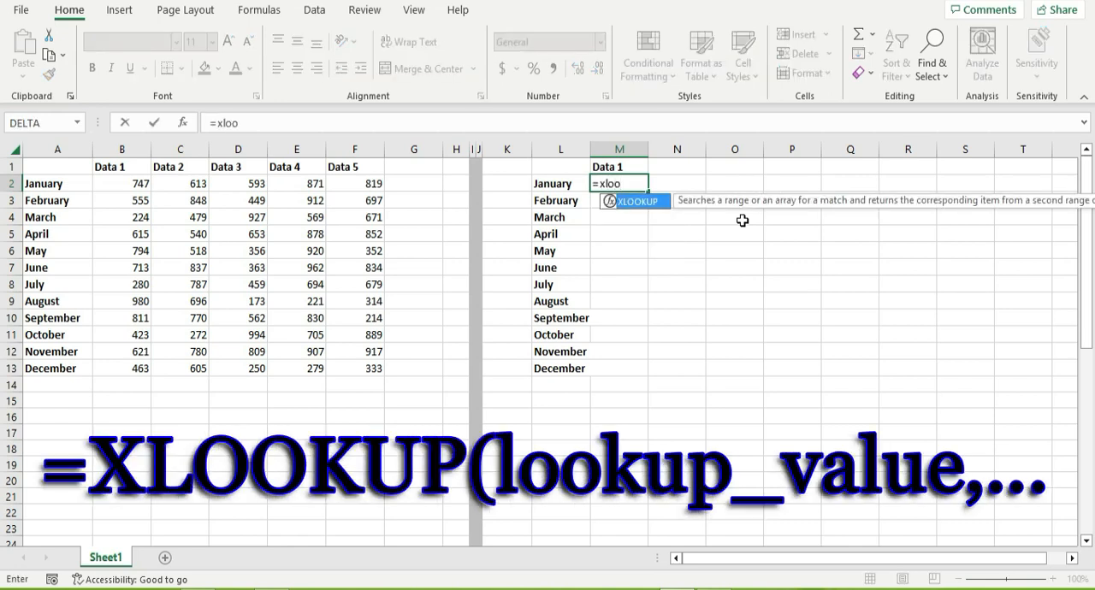
key(Tab)
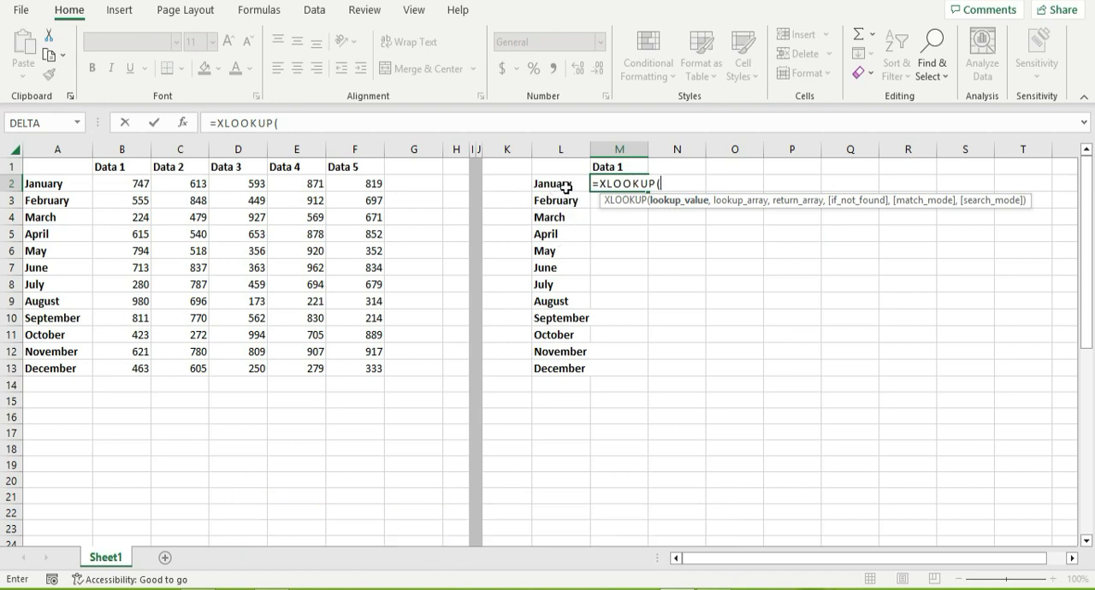
key(Escape)
text(=vlook)
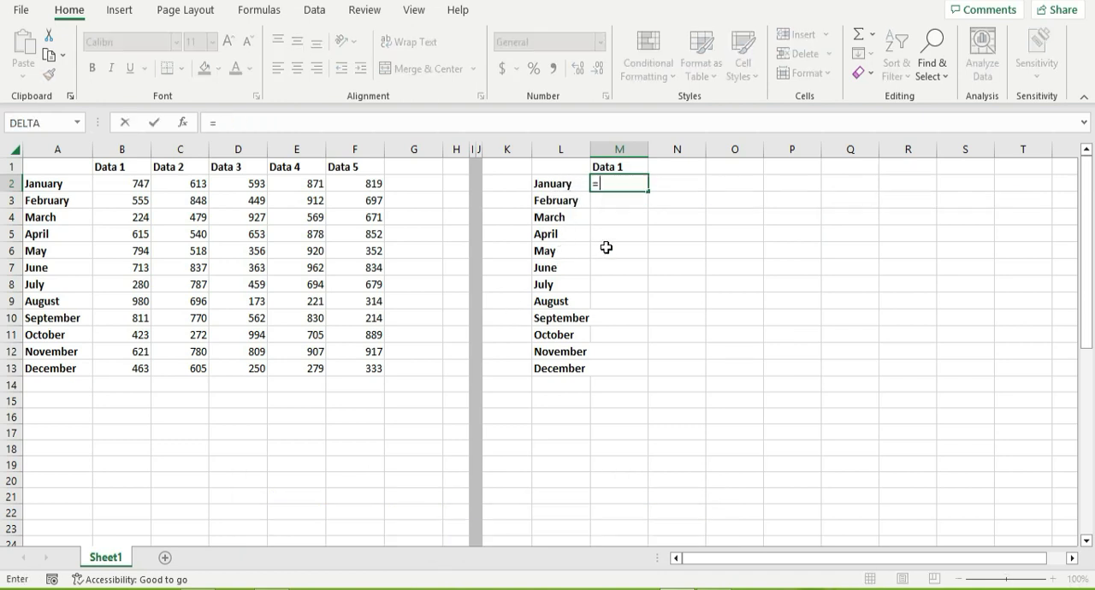
key(Tab)
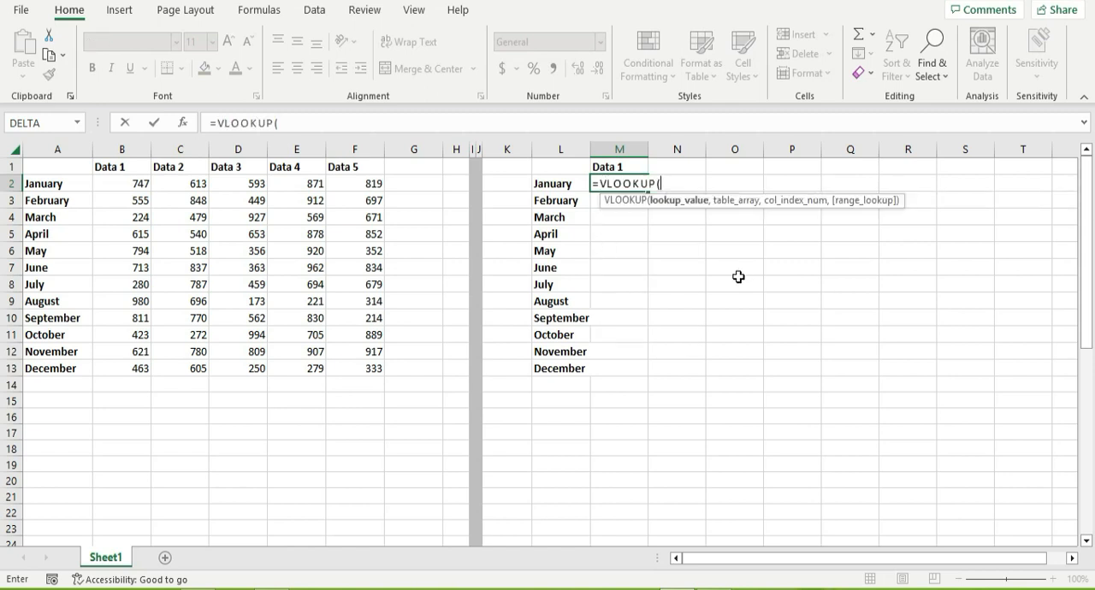
key(Escape)
Enter =XLOOKUP(L2,A2:A13,B2:F13) in M2 to return January's values from all five data columns.
text(=xloo)
key(Tab)
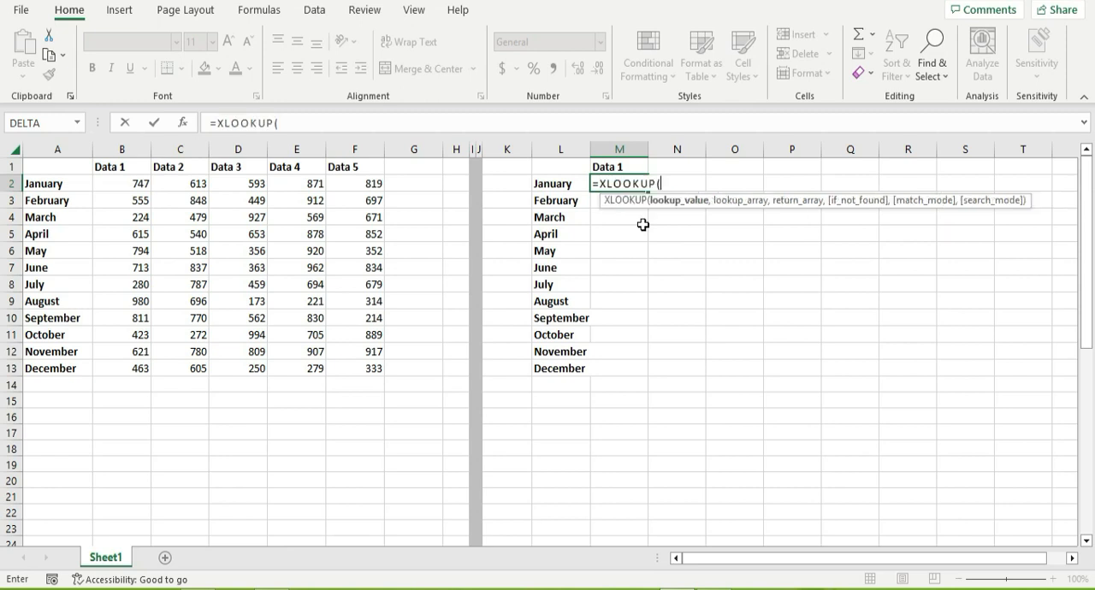
click(569, 192)
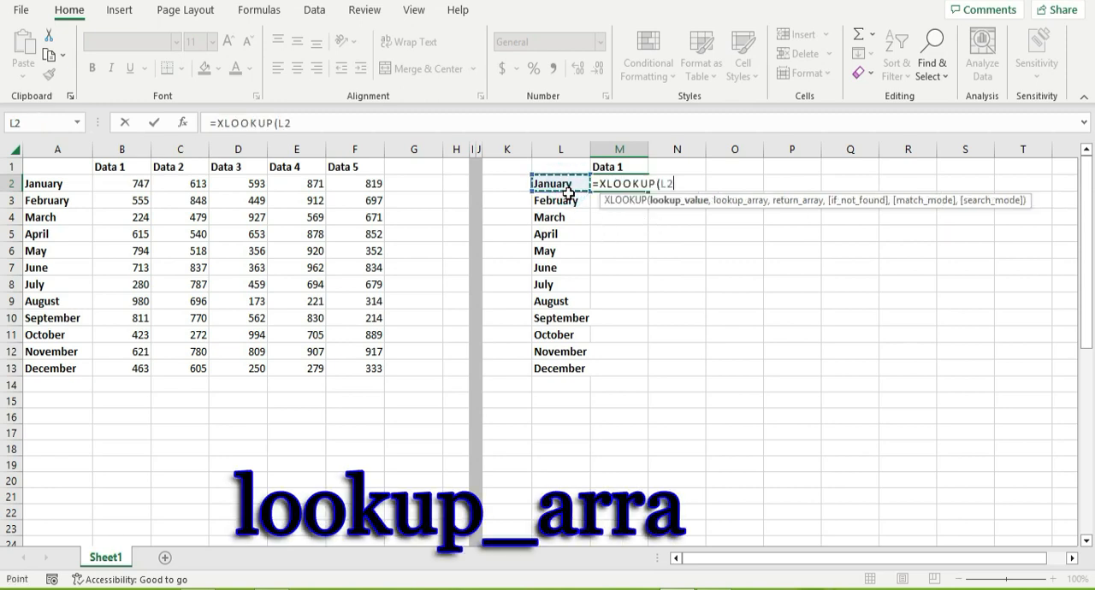
text(,)
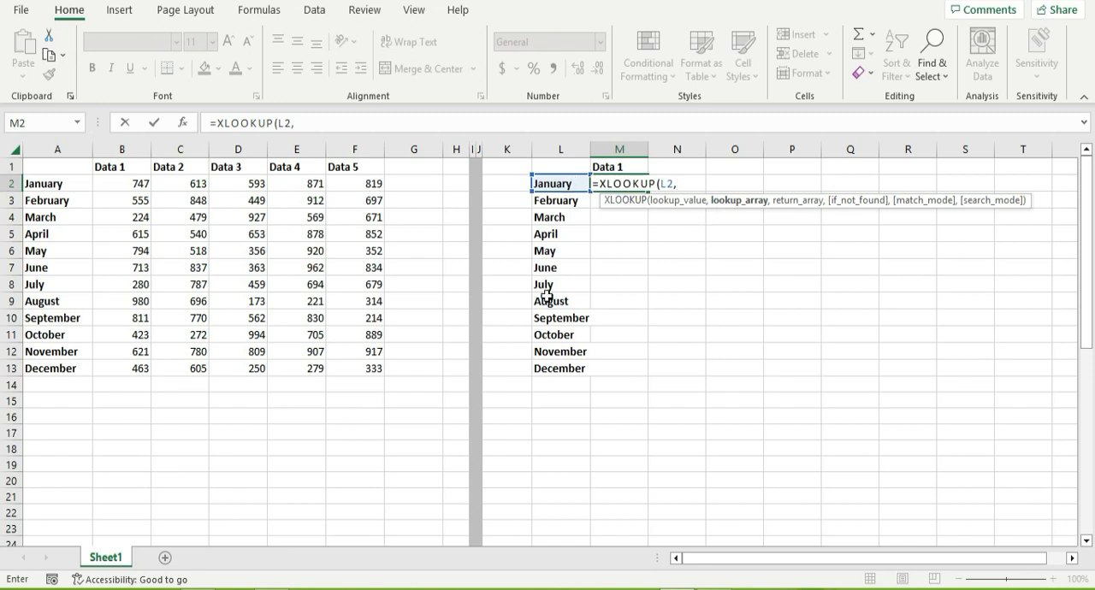
drag(72, 183, 62, 369)
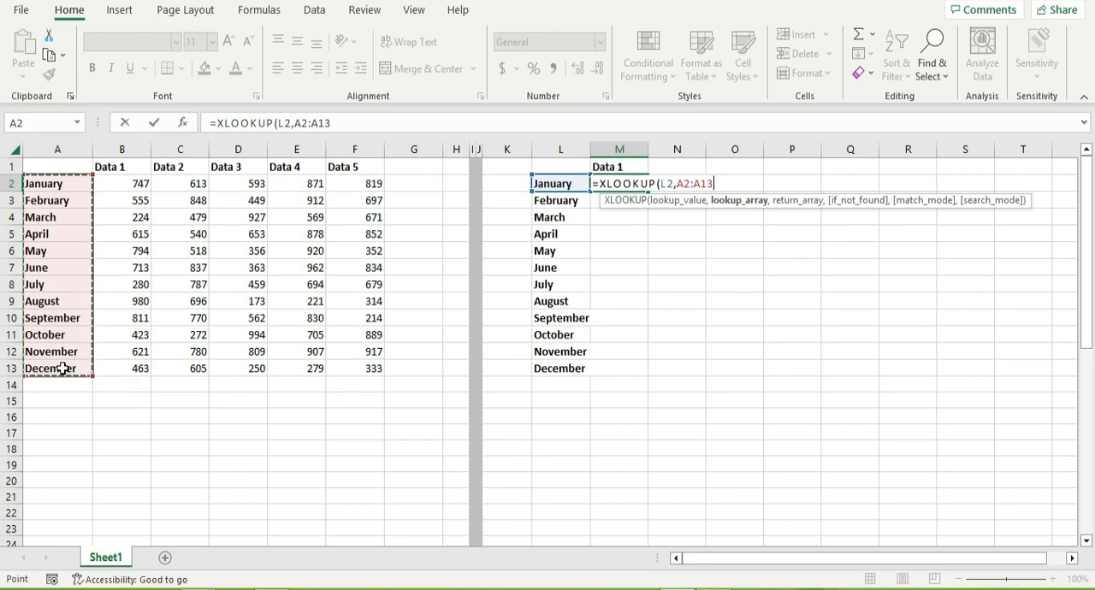
text(,)
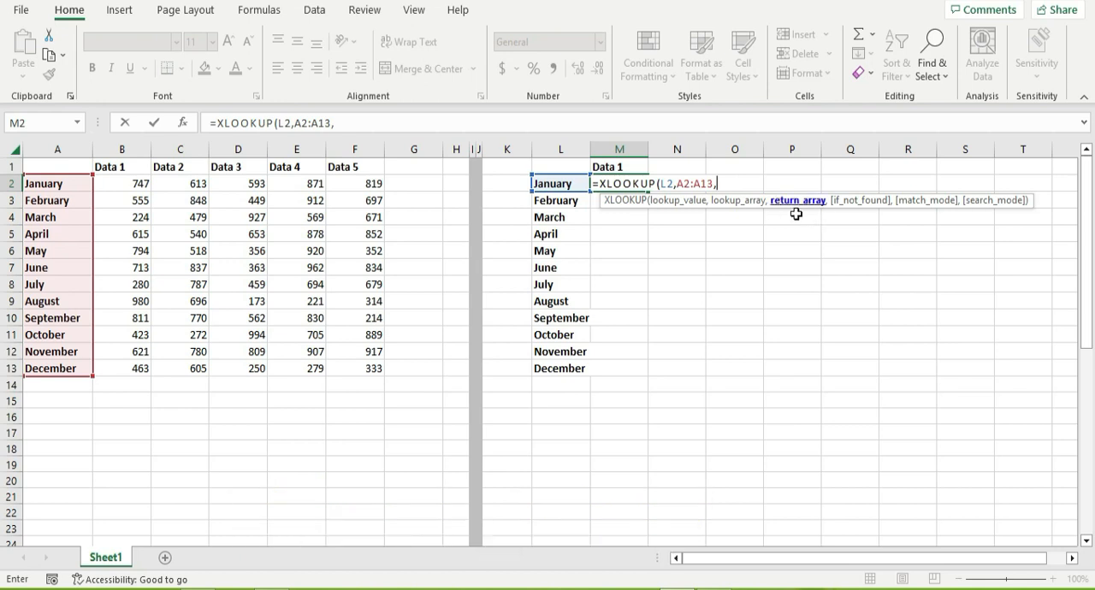
drag(135, 184, 366, 364)
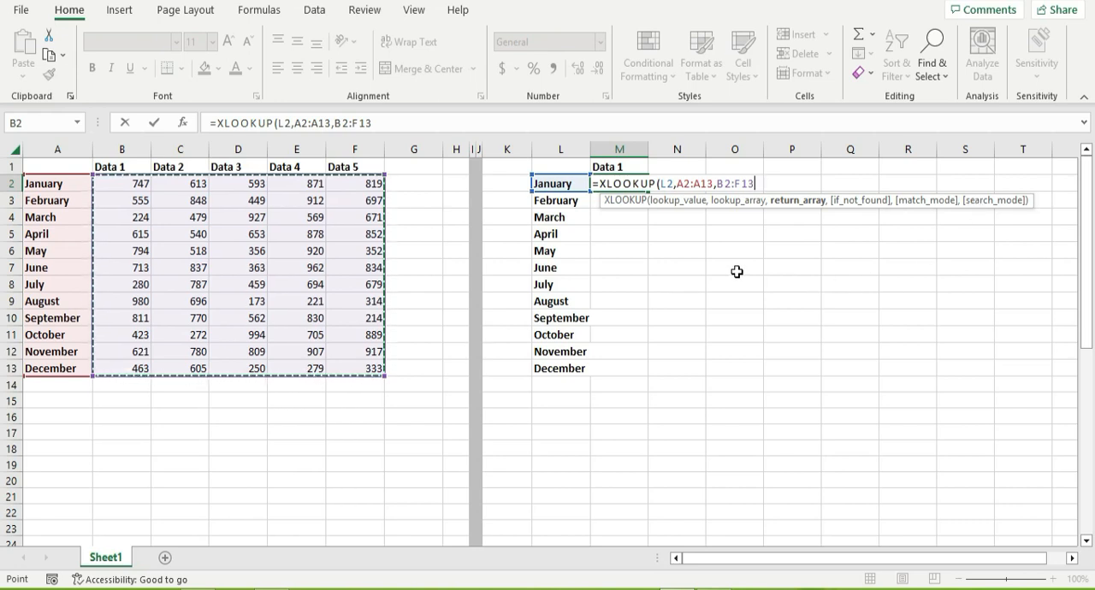
text())
key(Return)
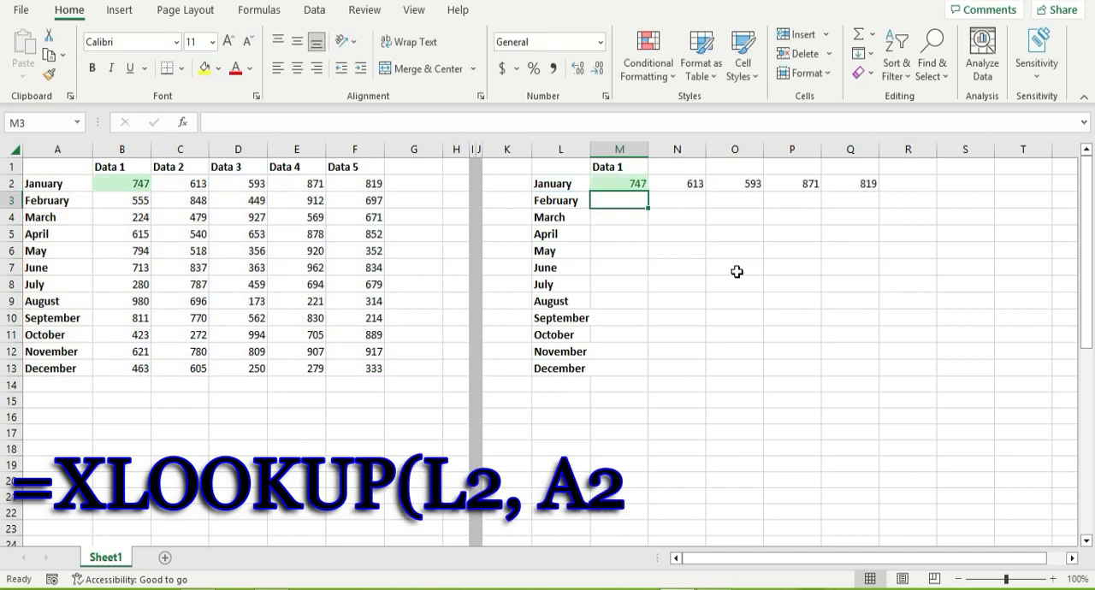
Compare the spilled January results in M2:Q2 with the source row and check the formula in M2 and O2.
click(694, 185)
drag(693, 185, 831, 189)
drag(188, 183, 383, 178)
click(626, 185)
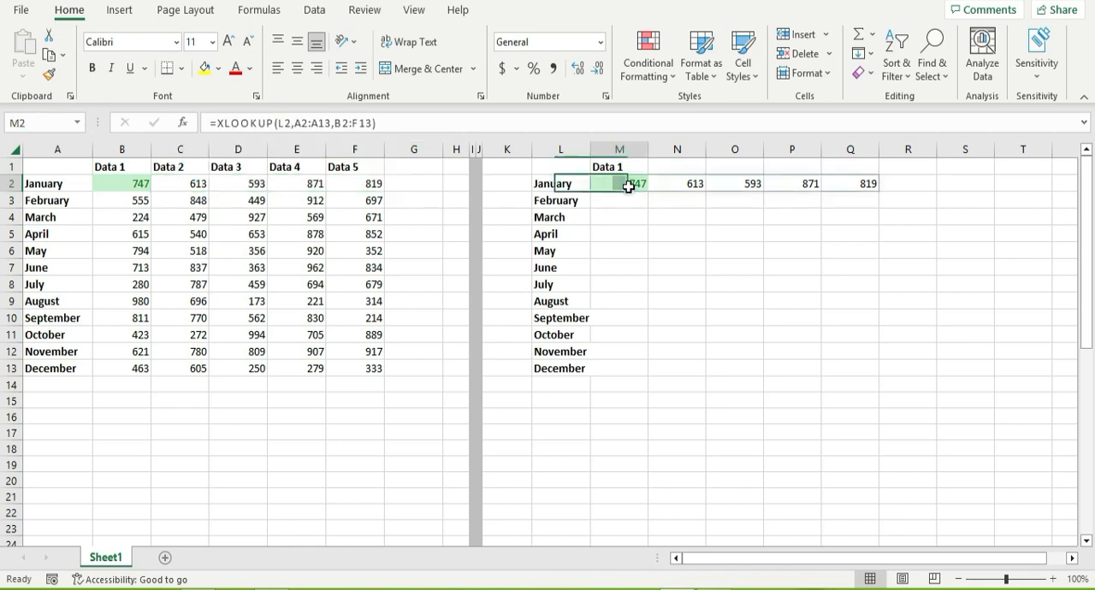
click(746, 182)
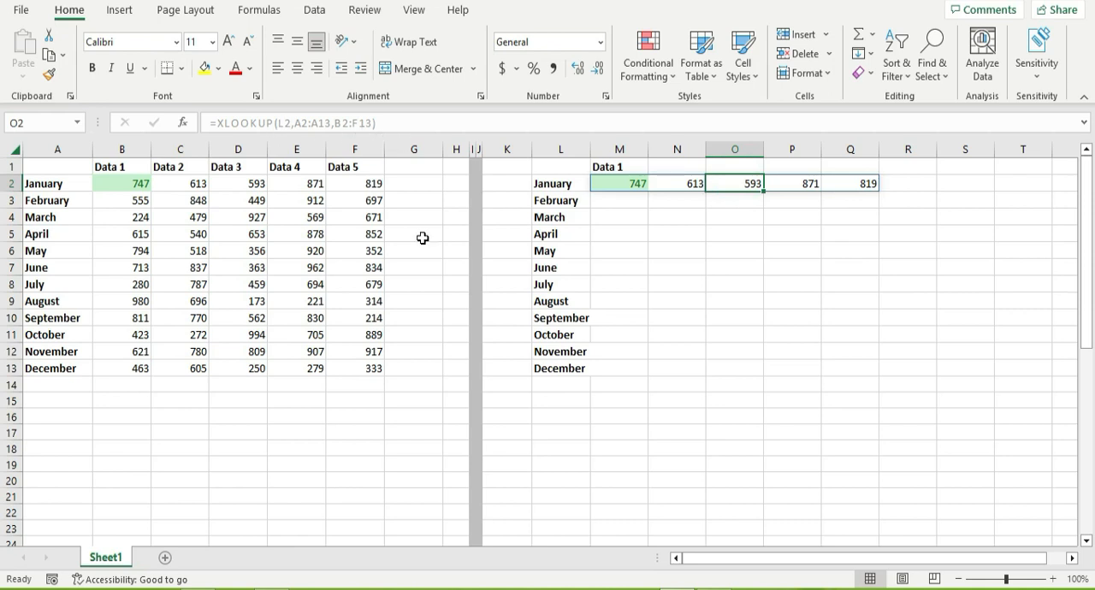
click(637, 186)
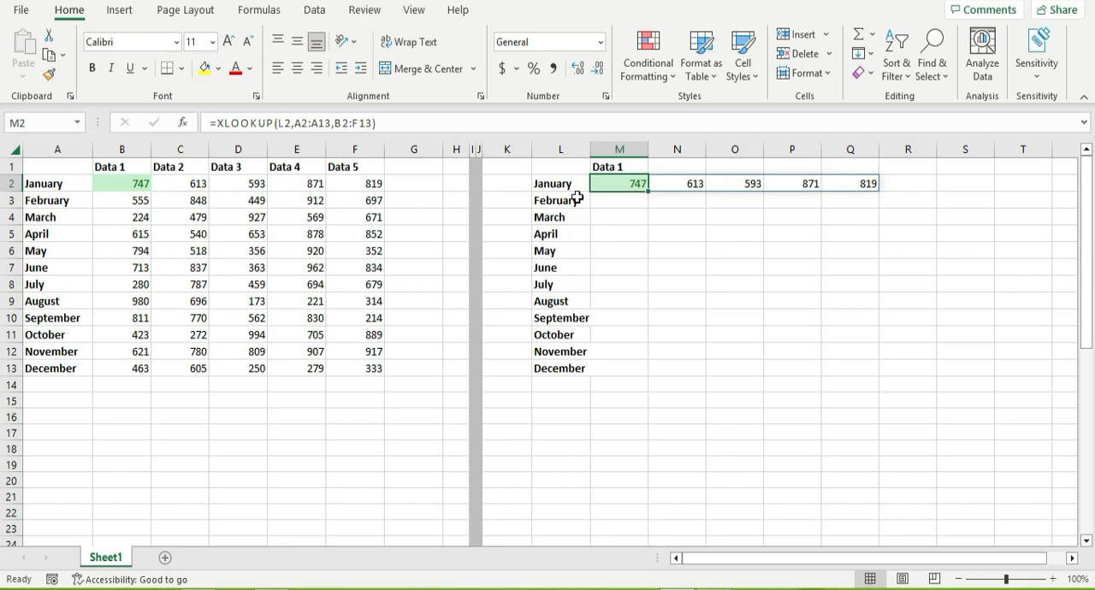
drag(128, 167, 166, 176)
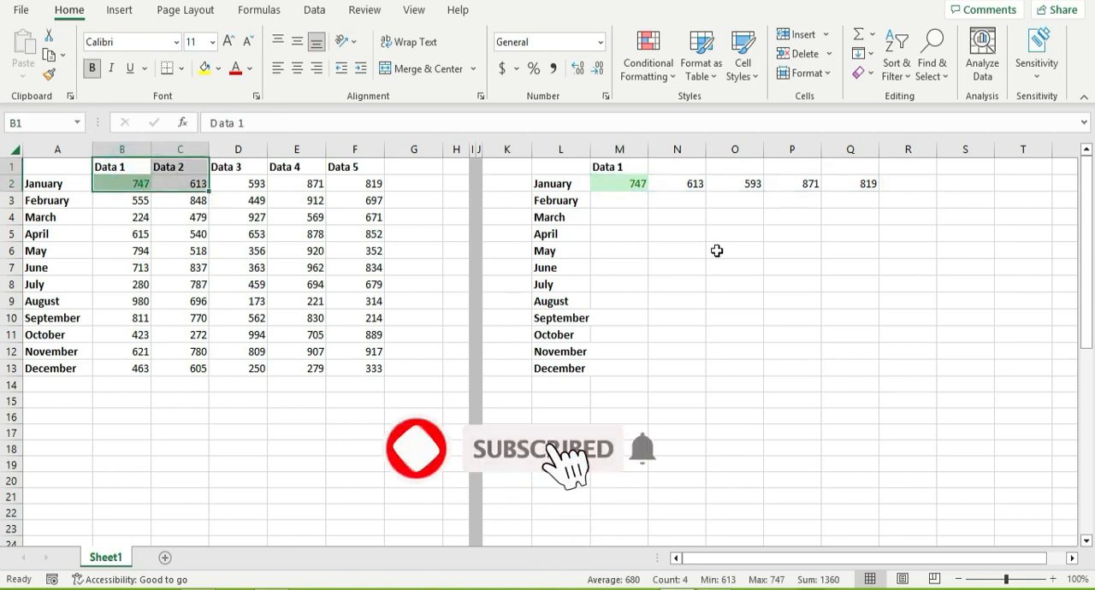
Narrow the return array of the XLOOKUP formula in M2 to B2:C13.
click(632, 188)
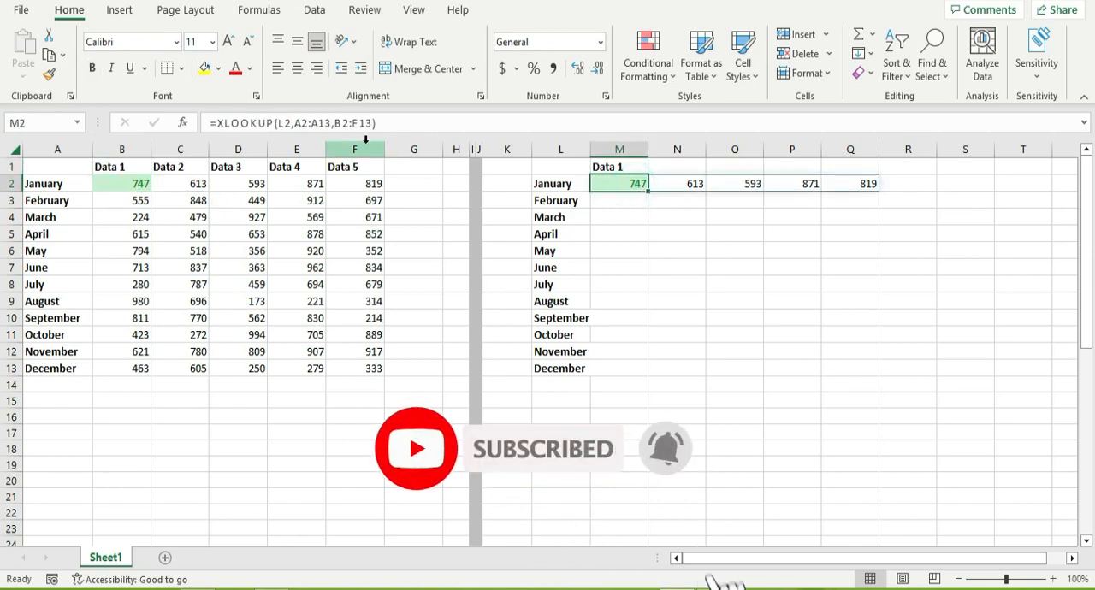
click(347, 124)
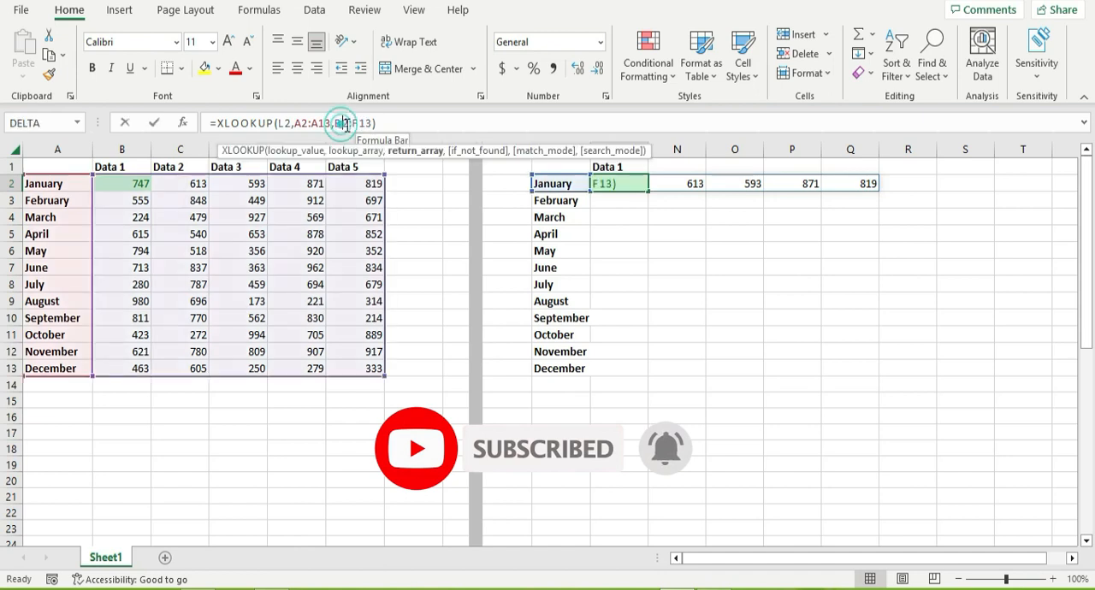
drag(386, 174, 208, 174)
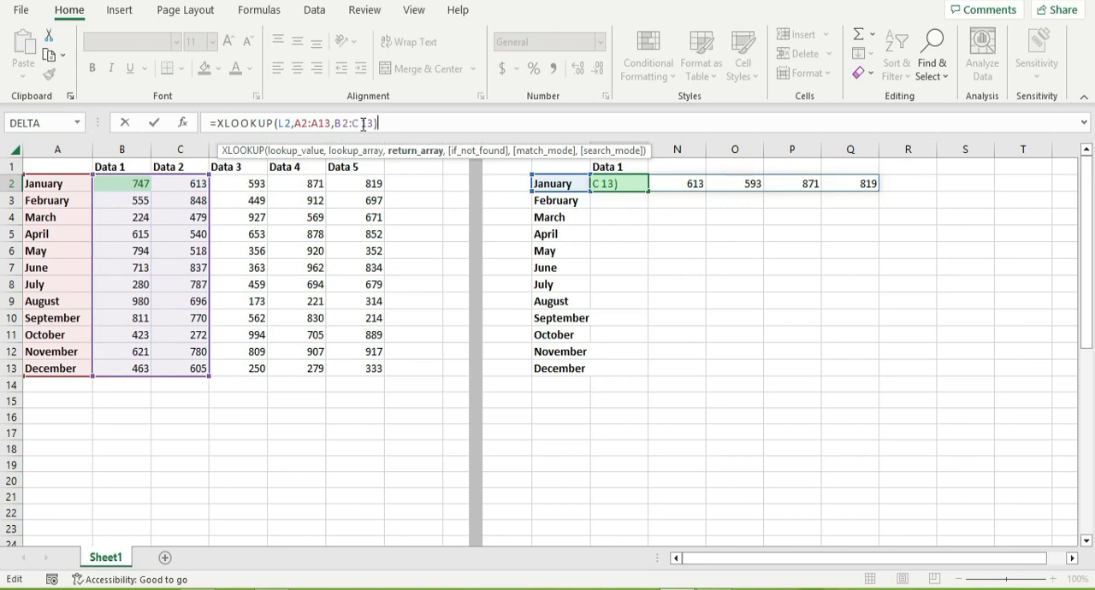
key(Return)
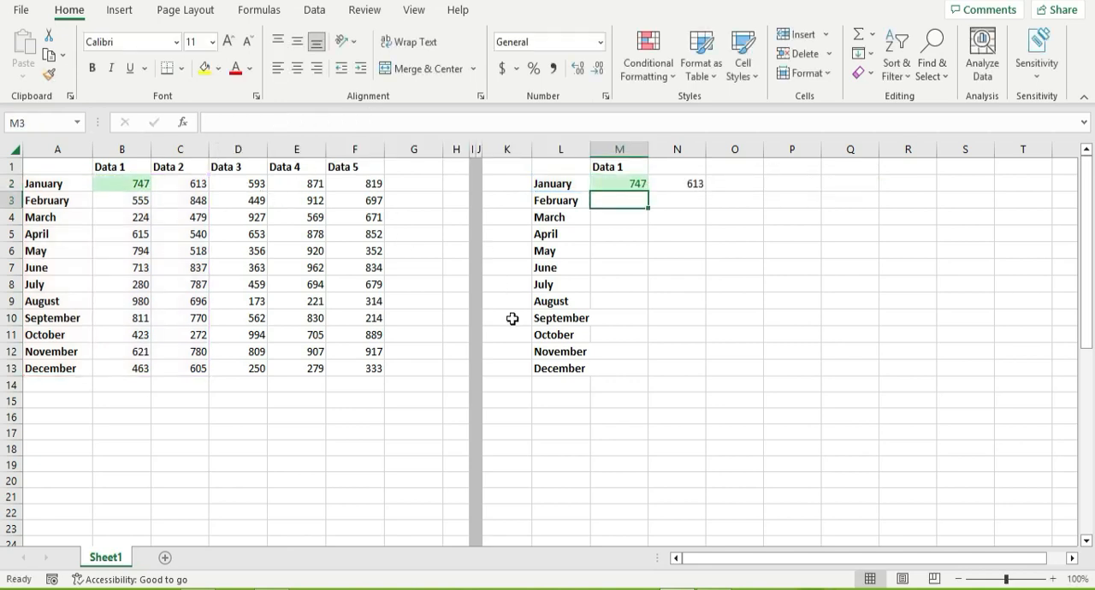
click(633, 187)
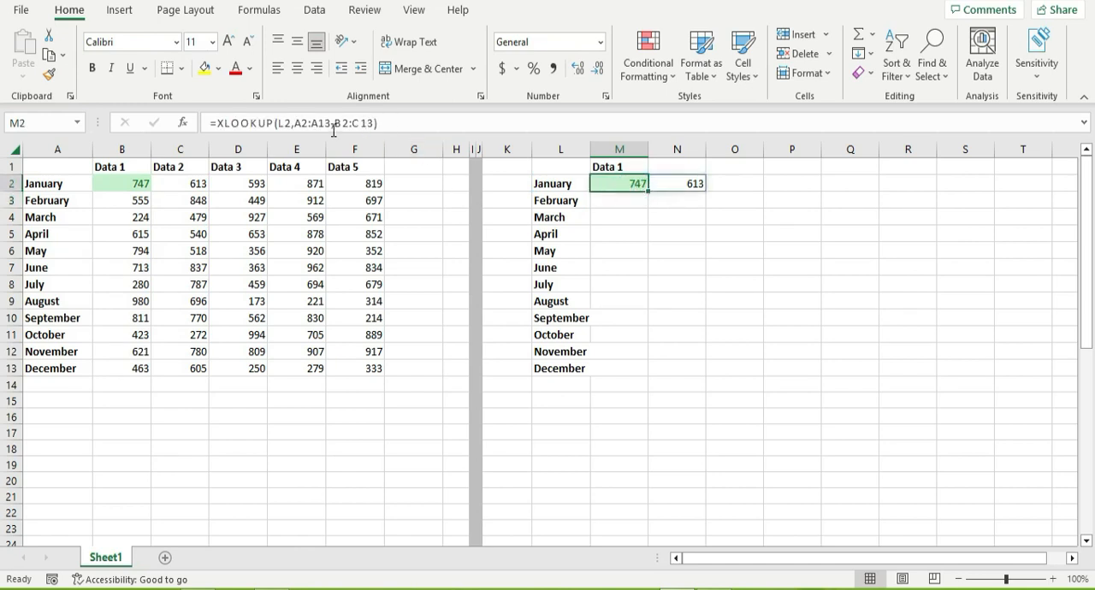
click(380, 125)
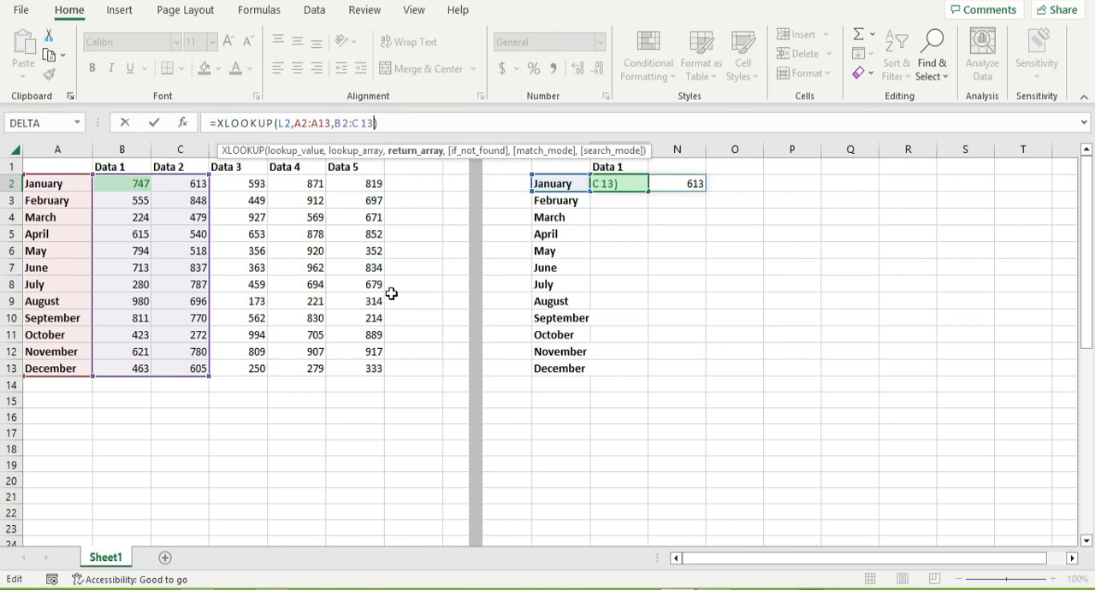
key(ctrl+Return)
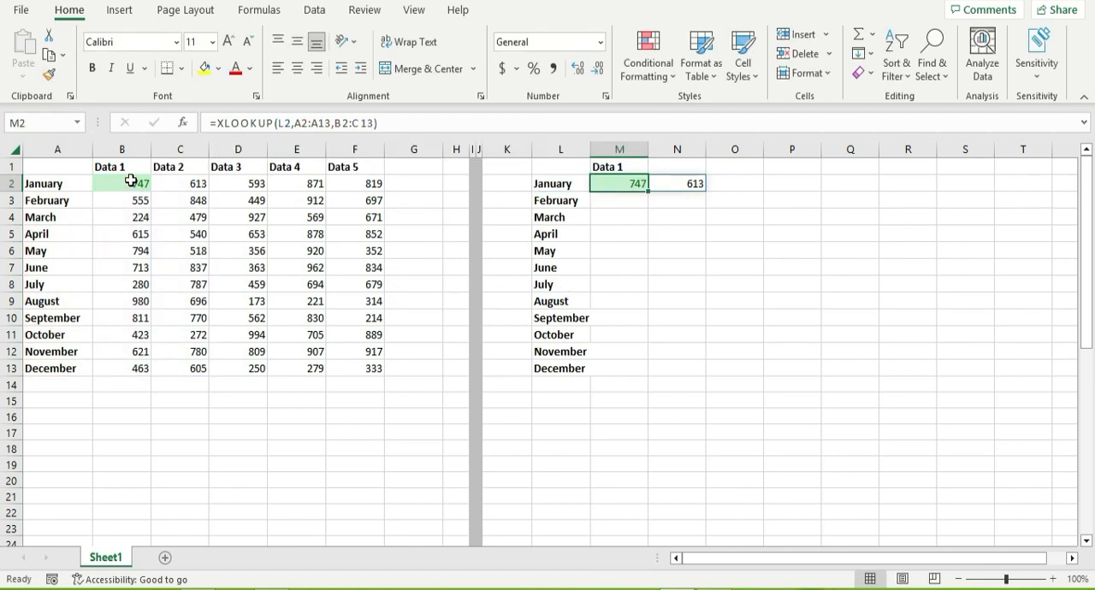
Clear January from A2 to test the lookup in M2, and undo the deletion.
click(74, 185)
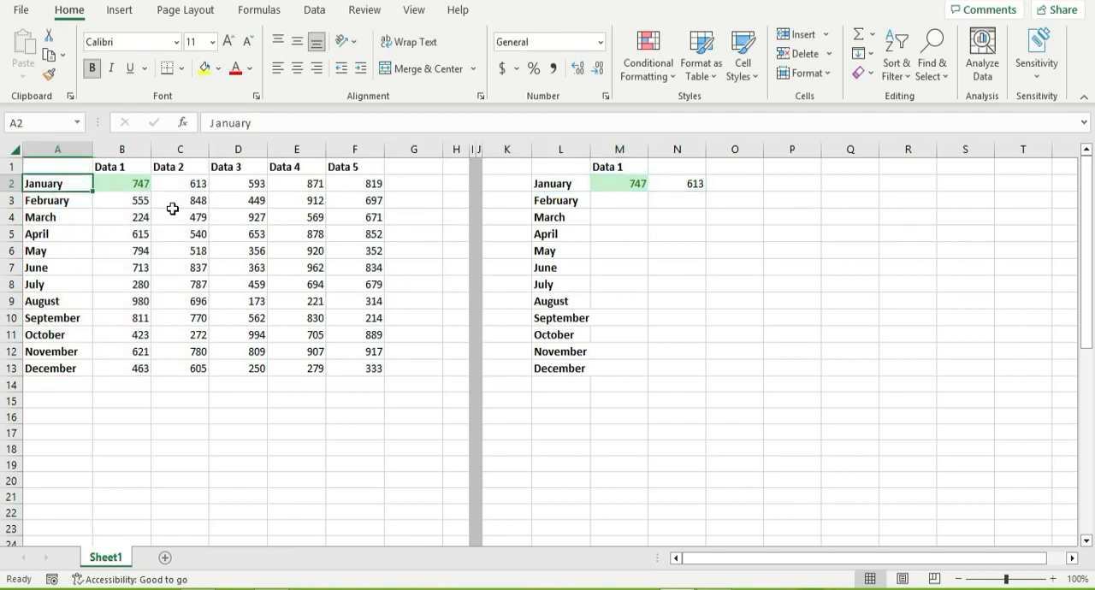
key(Delete)
click(623, 180)
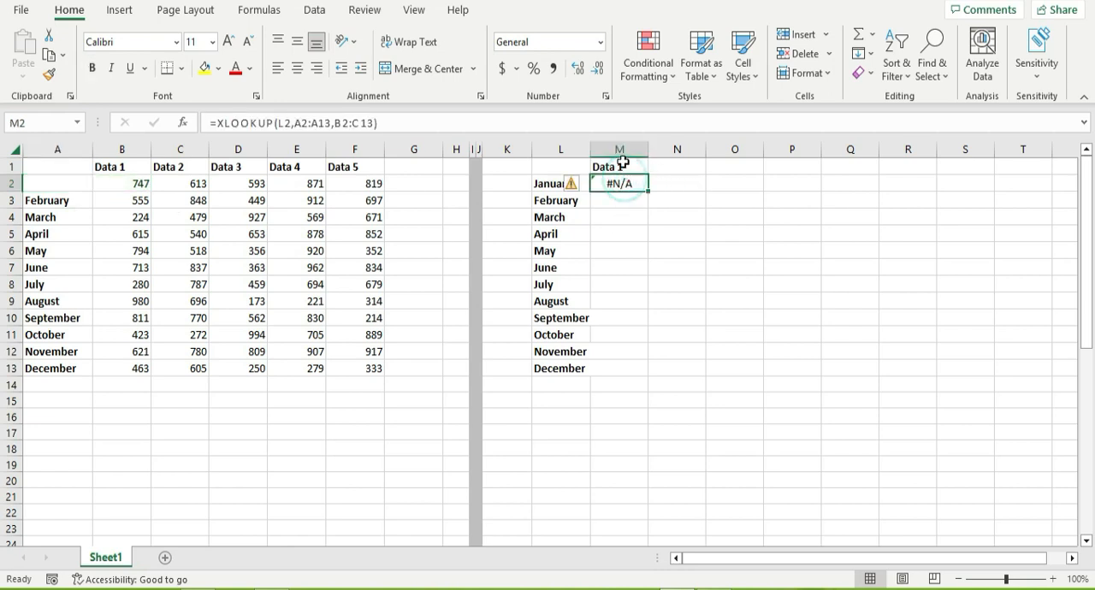
key(ctrl+z)
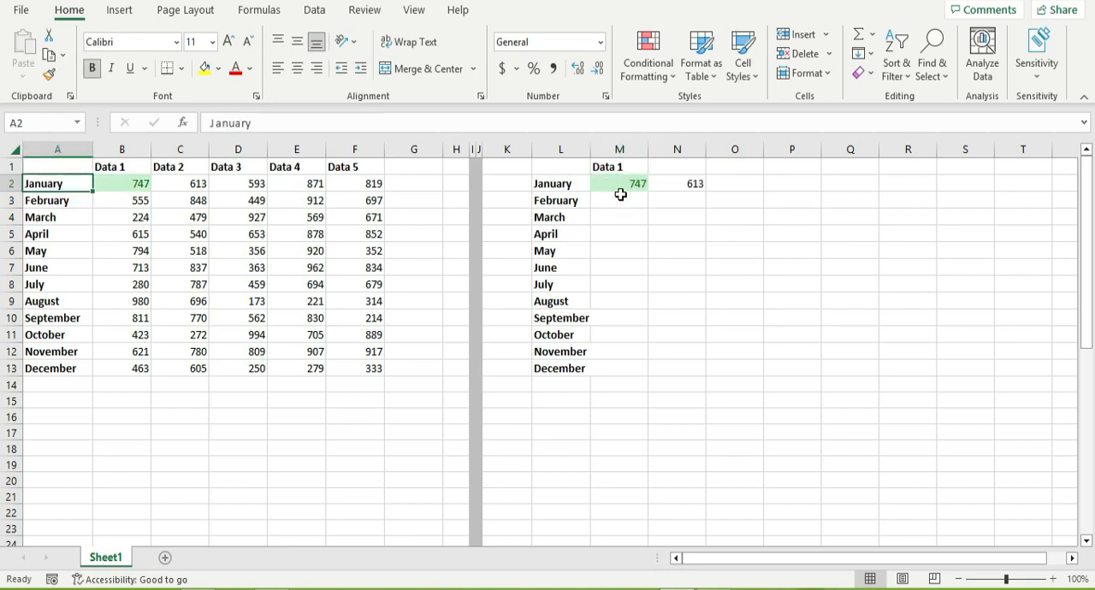
click(622, 184)
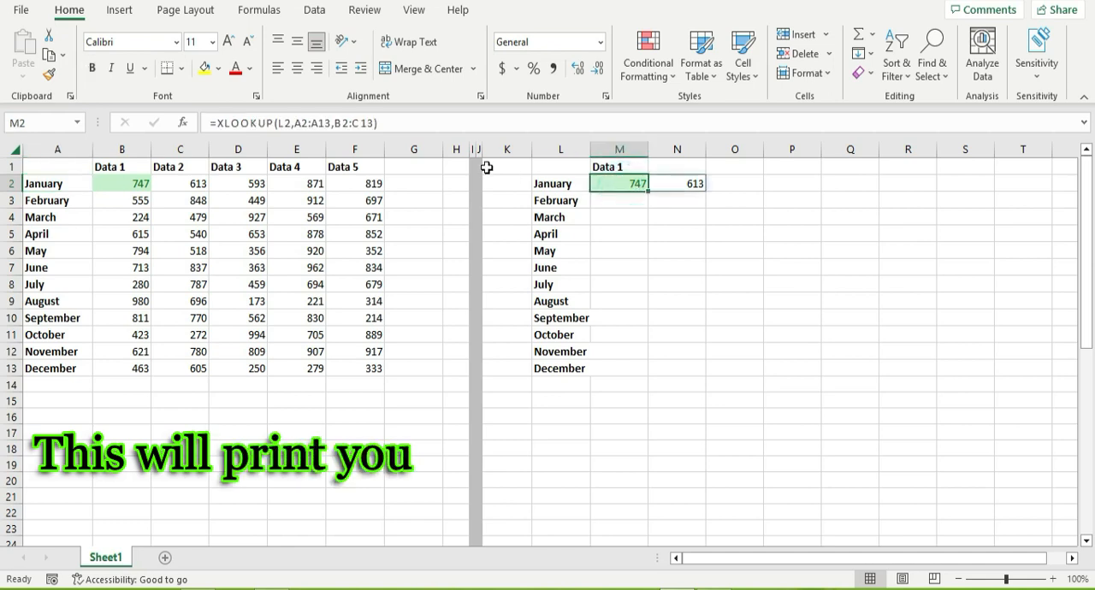
Add "Data Not Found" as the if_not_found argument of the XLOOKUP formula in M2.
click(386, 124)
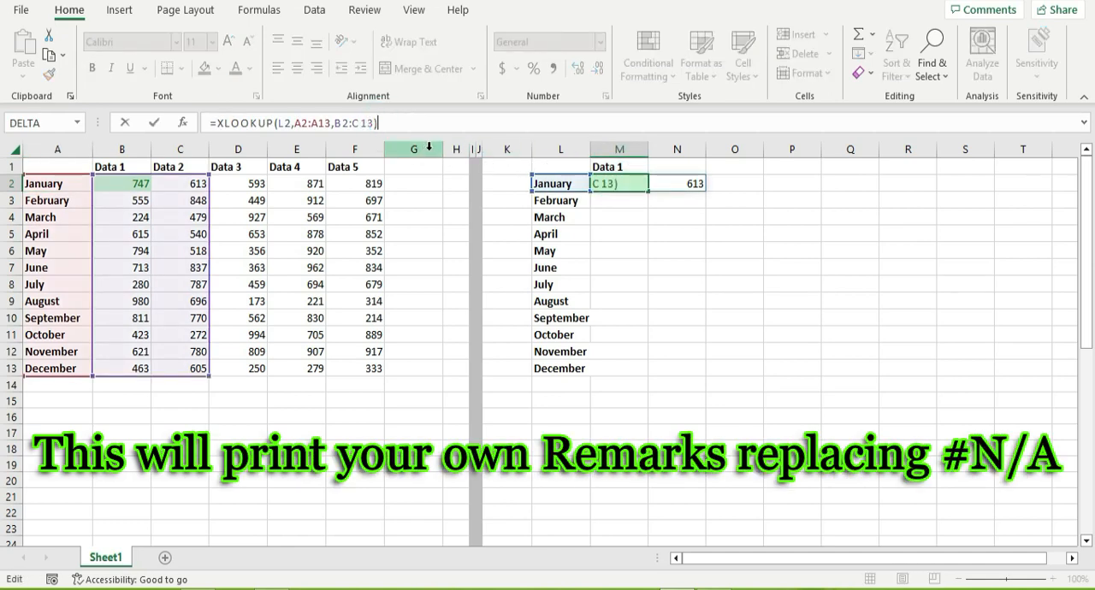
key(BackSpace)
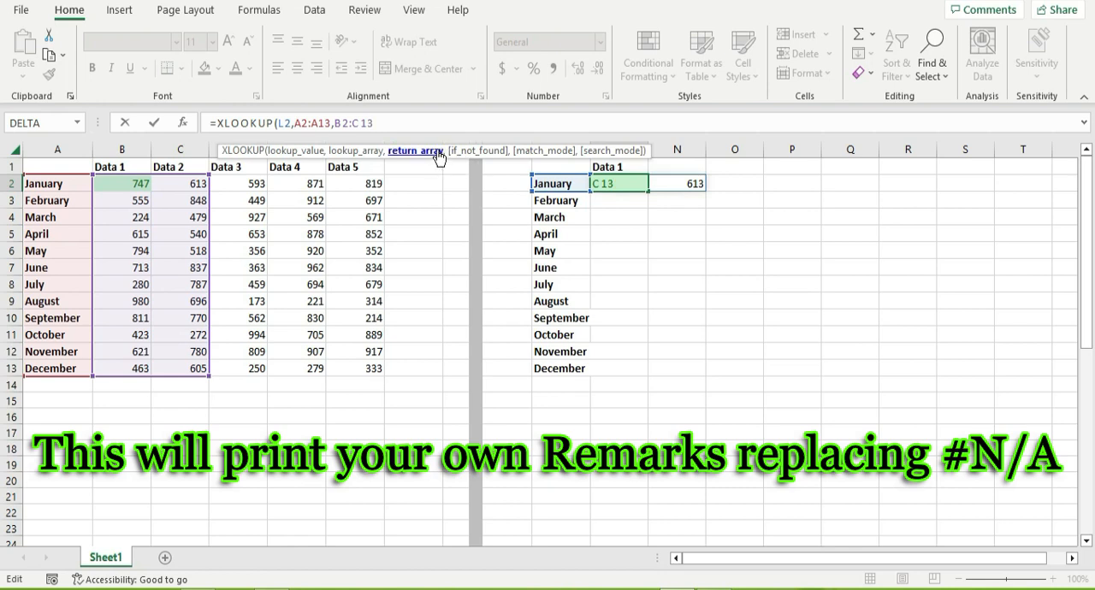
text(,"Data)
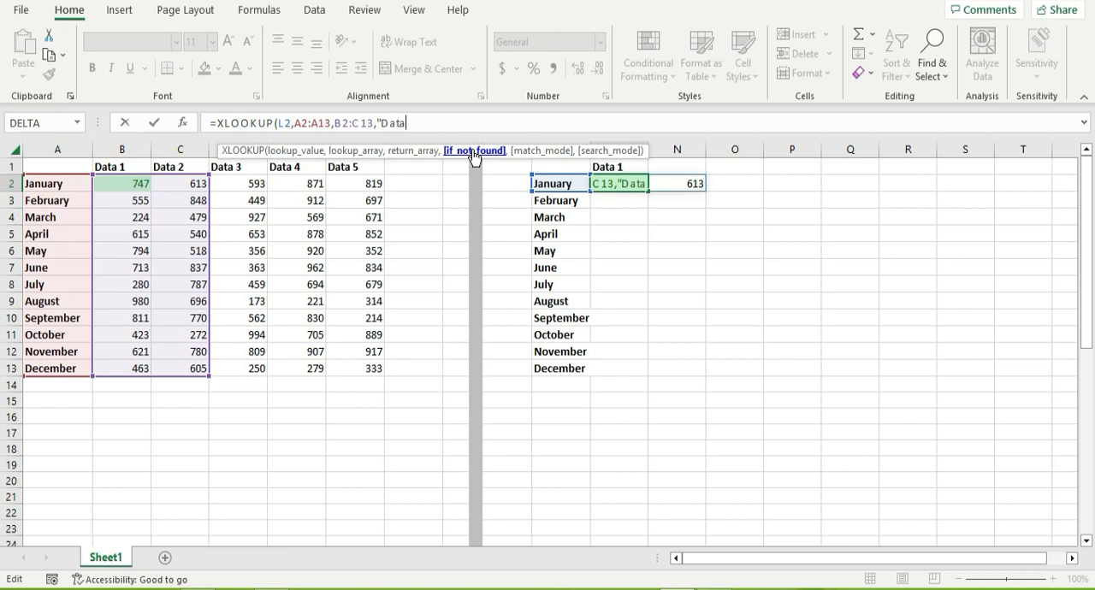
text(Not )
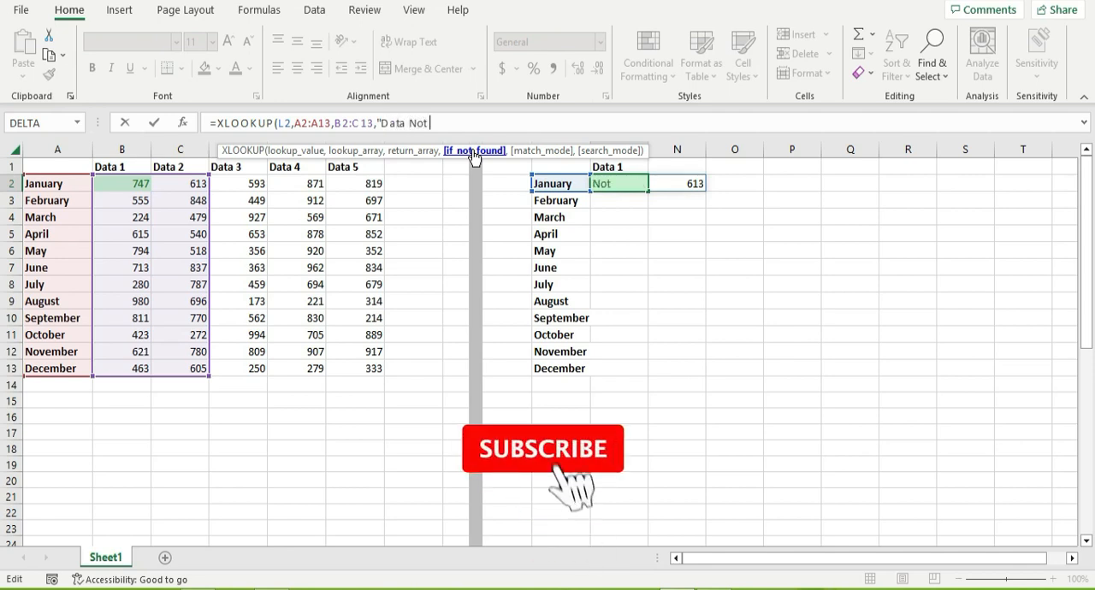
text(Found")
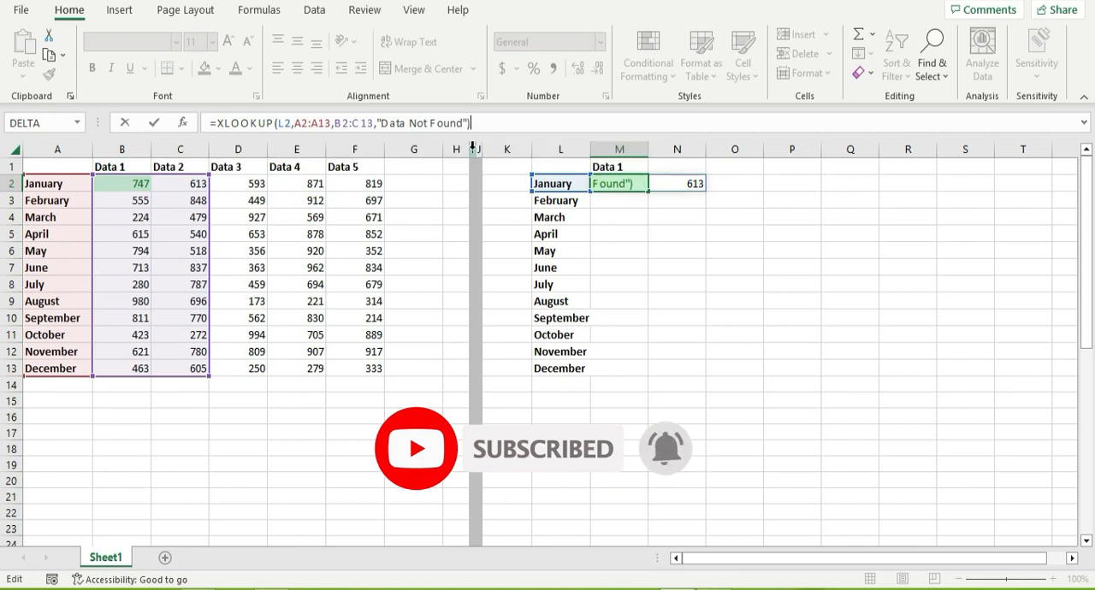
key(Return)
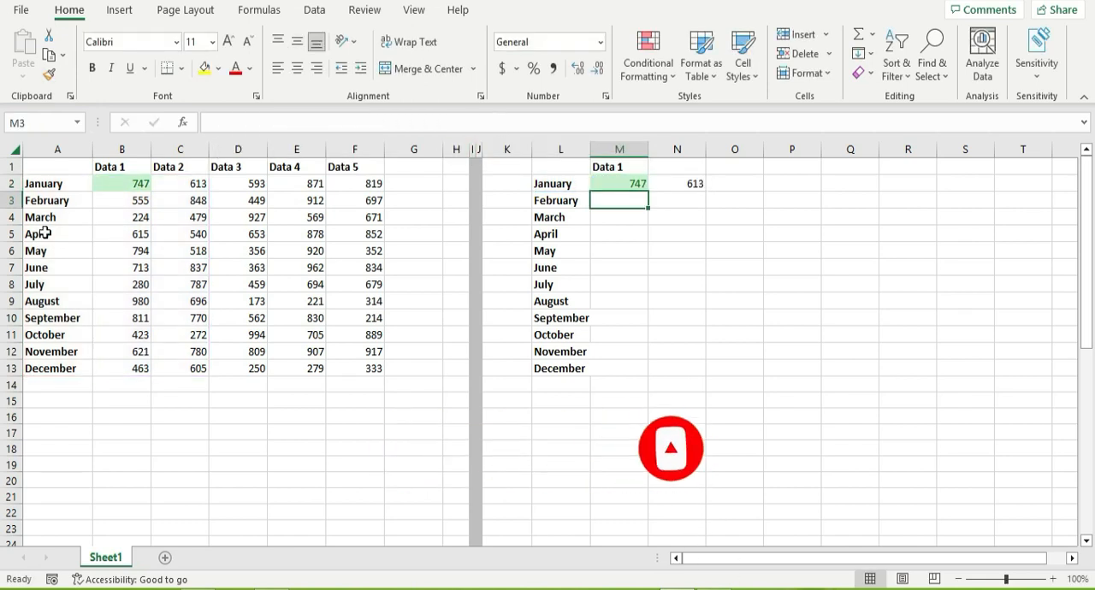
Test the not-found text by clearing January from A2 and then from L2, undoing each deletion.
click(65, 184)
key(Delete)
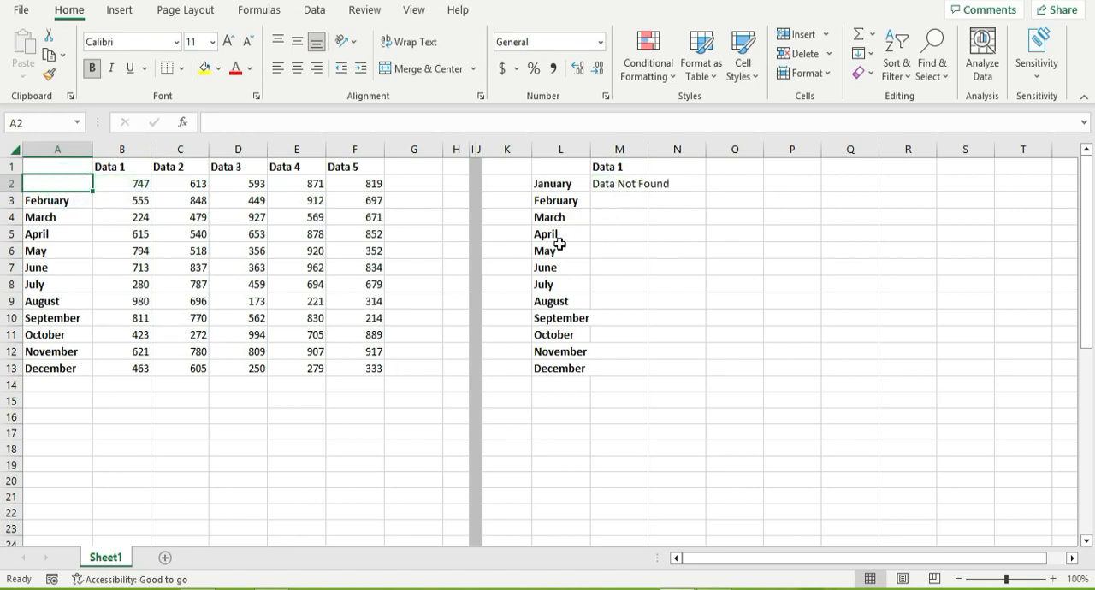
key(ctrl+z)
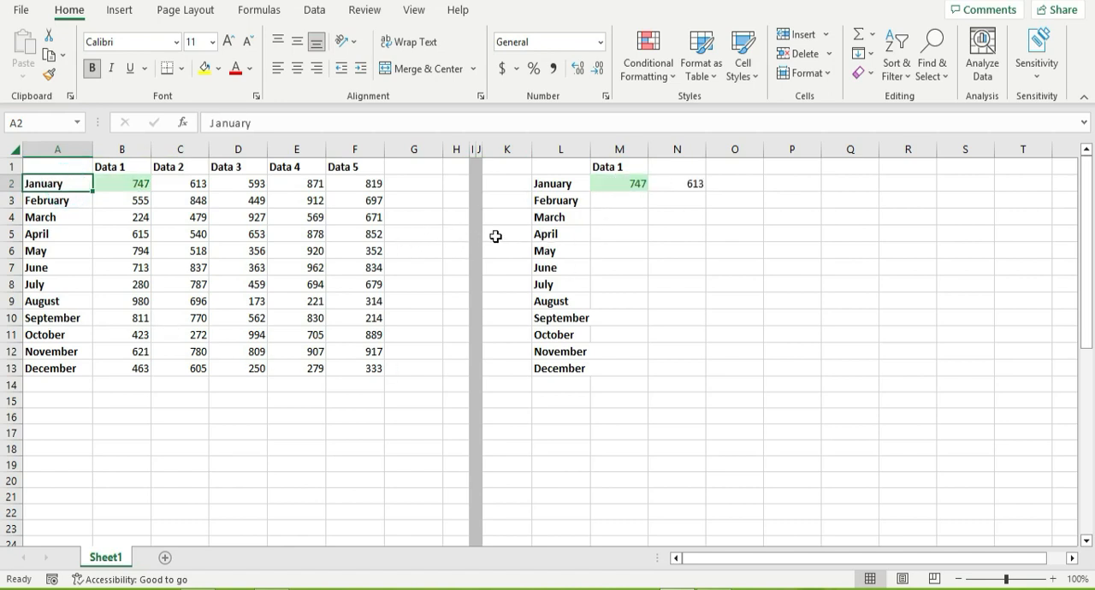
click(560, 183)
key(Delete)
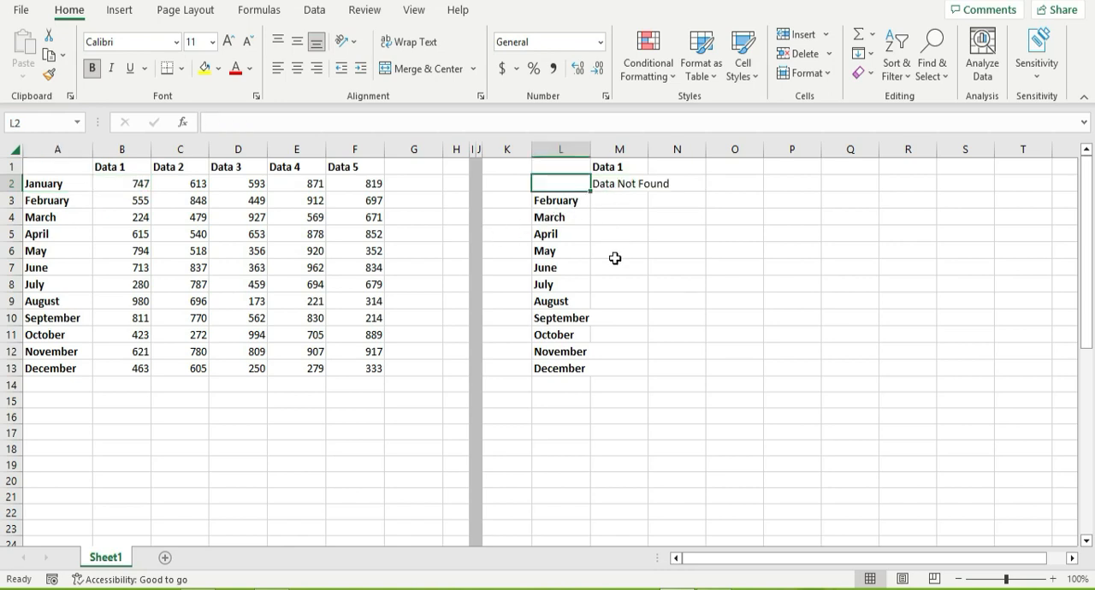
key(ctrl+z)
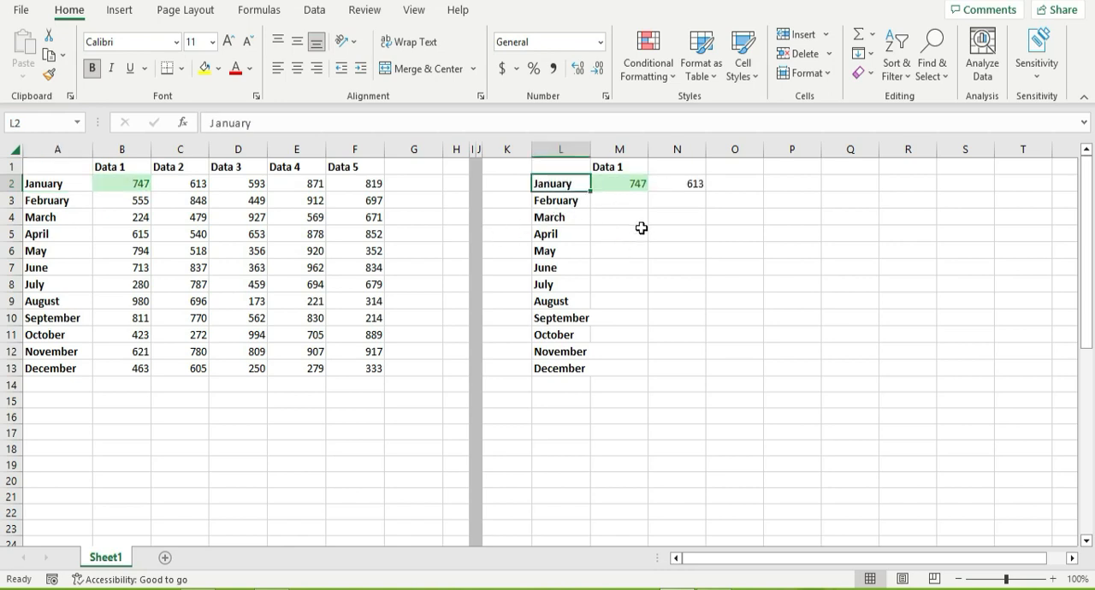
Examine the match_mode and search_mode options available for the XLOOKUP formula in M2.
click(639, 189)
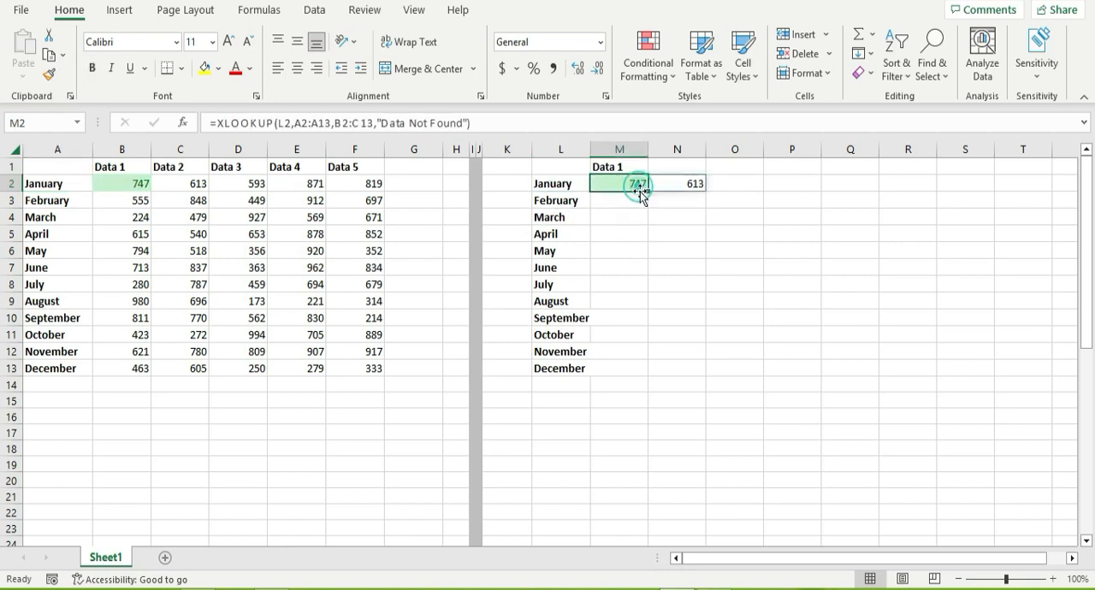
click(470, 124)
text(,)
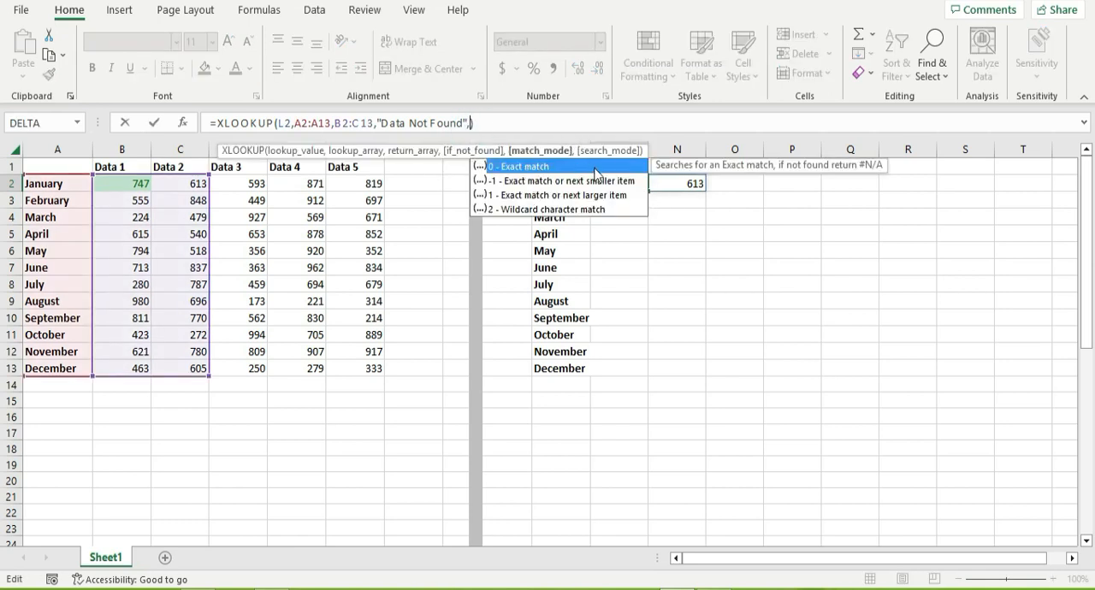
click(533, 183)
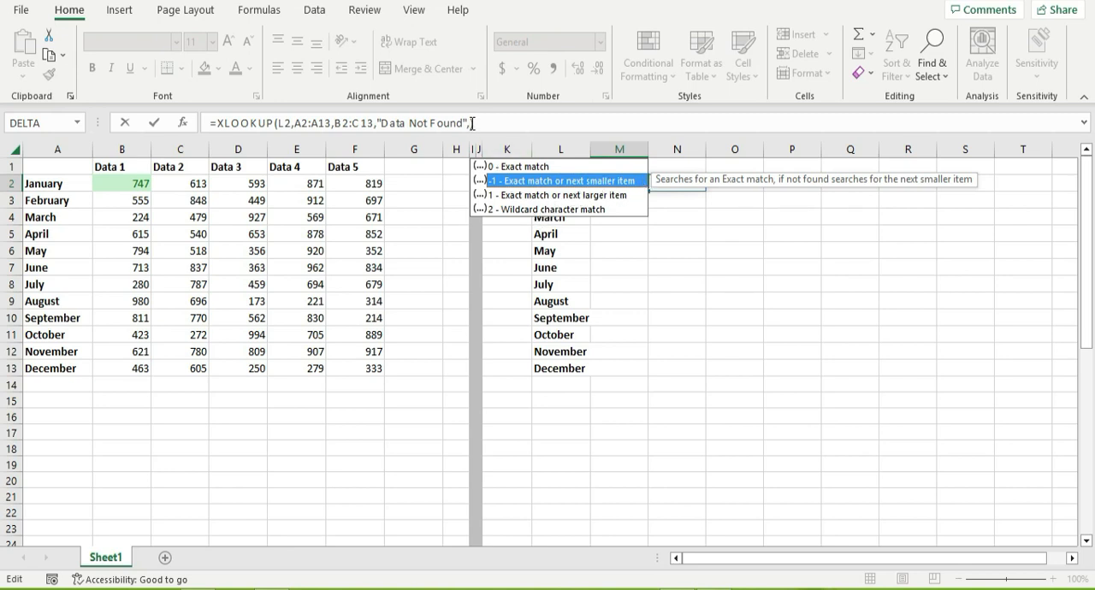
text())
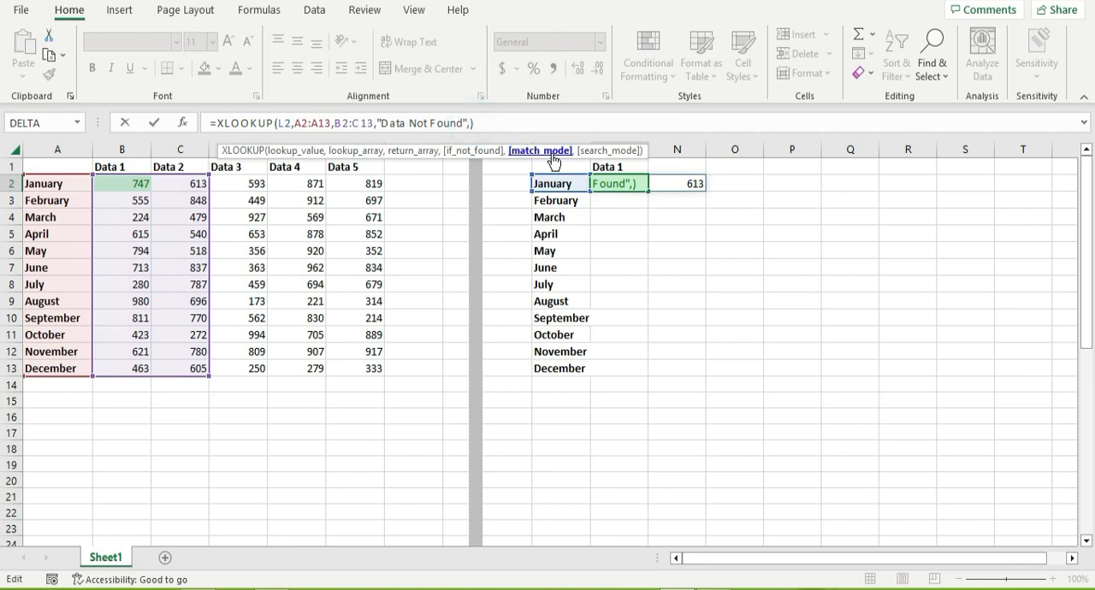
text(,)
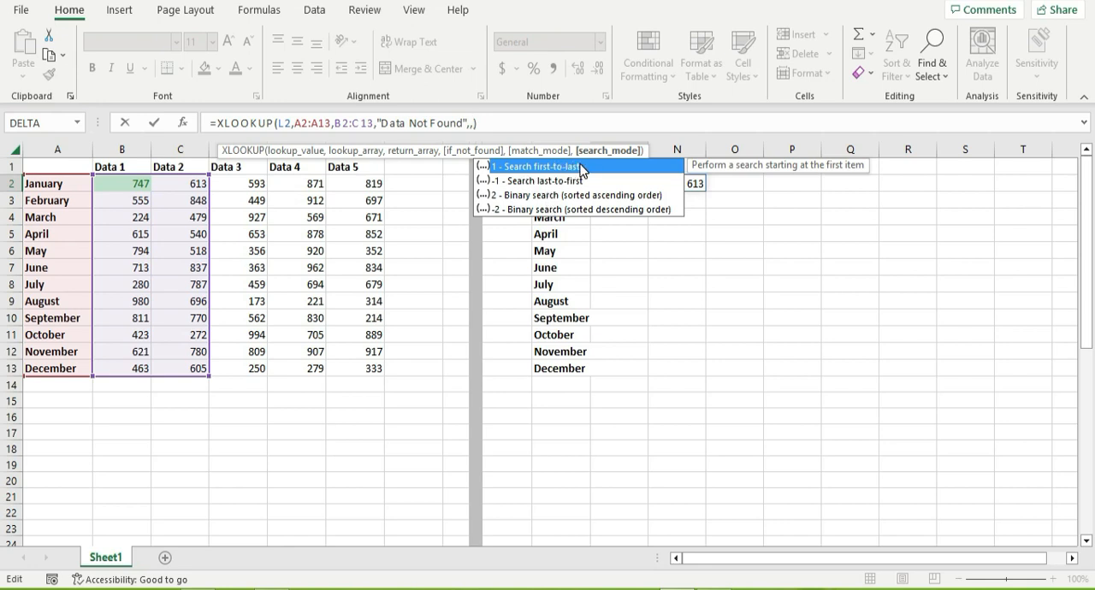
click(522, 184)
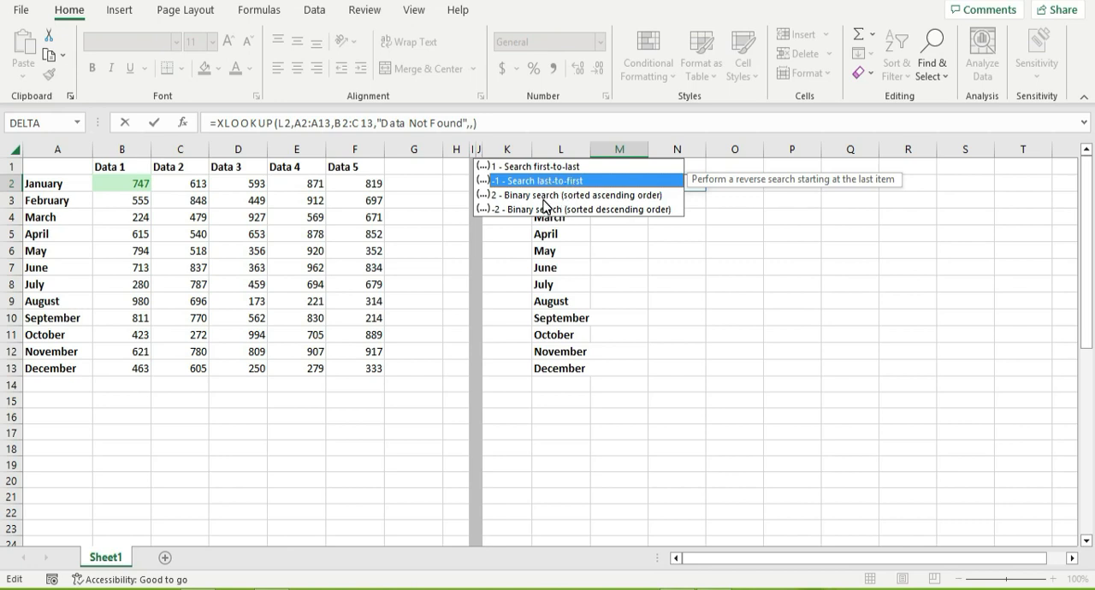
Remove the optional arguments from the formula in M2, leaving =XLOOKUP(L2,A2:A13,B2:C13).
key(BackSpace)
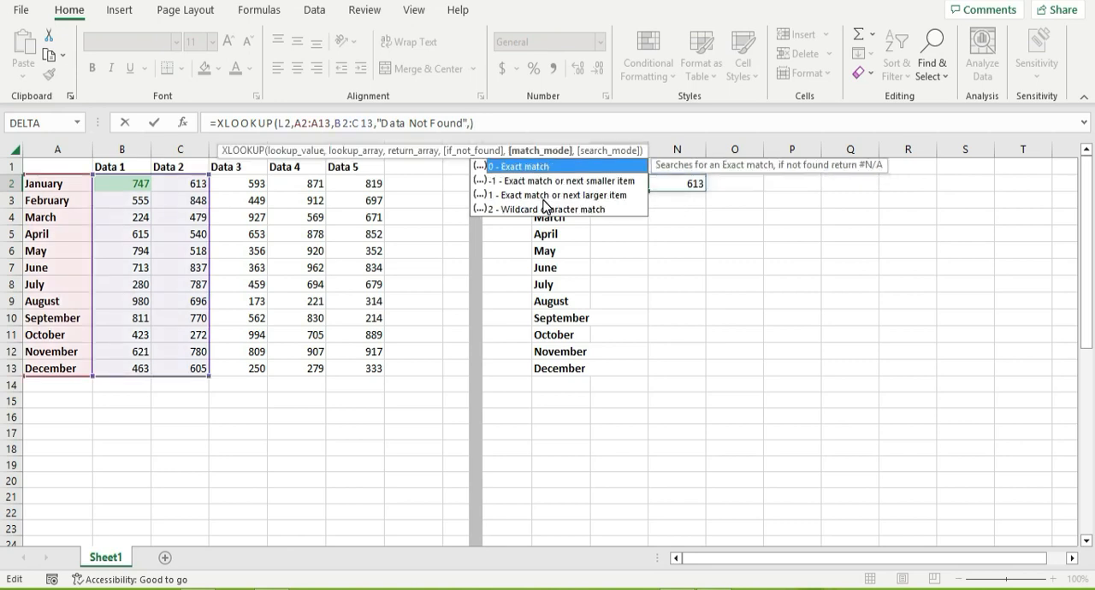
key(BackSpace)
key(BackSpace)
key(BackSpace)
key(BackSpace)
key(BackSpace)
key(BackSpace)
key(BackSpace)
key(BackSpace)
key(BackSpace)
key(BackSpace)
key(BackSpace)
key(BackSpace)
key(BackSpace)
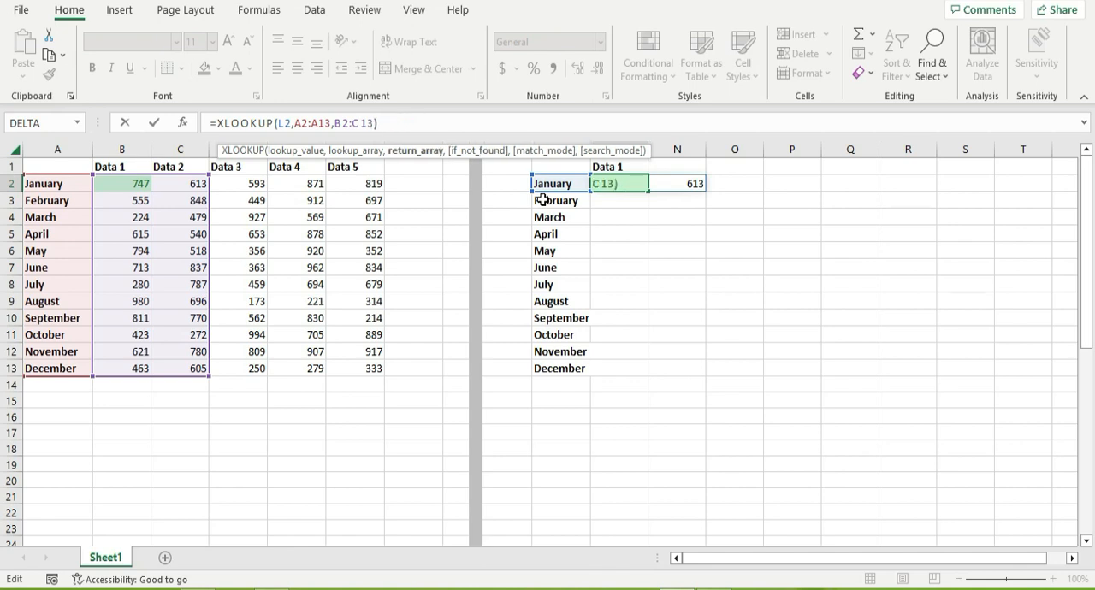
key(Return)
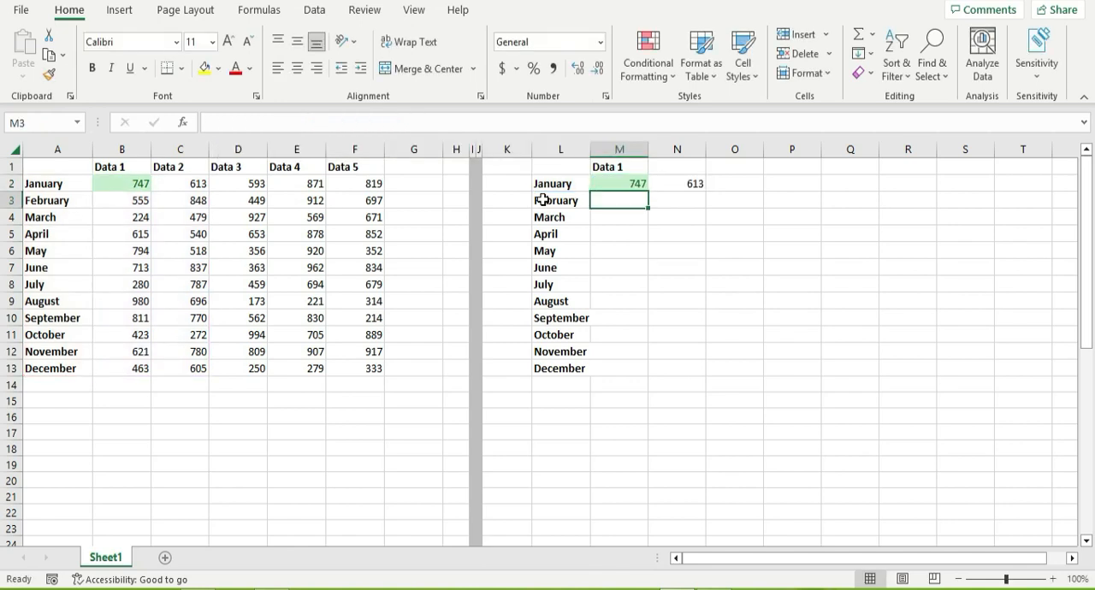
Fill the relative XLOOKUP formula from M2 down to M11 and inspect the references in M3.
click(617, 187)
drag(648, 191, 624, 329)
double_click(628, 206)
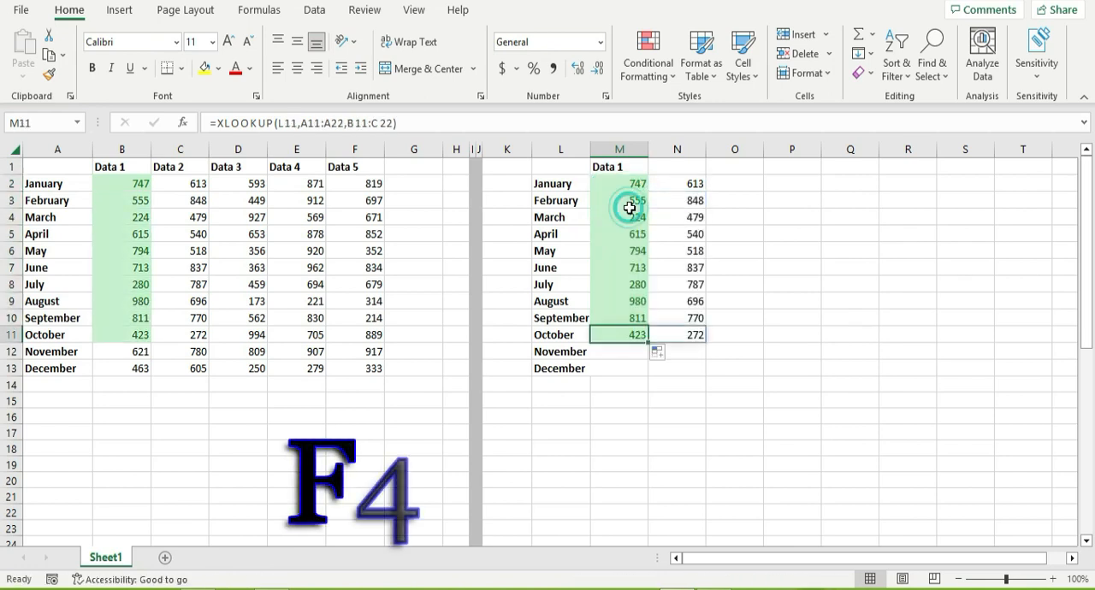
double_click(628, 204)
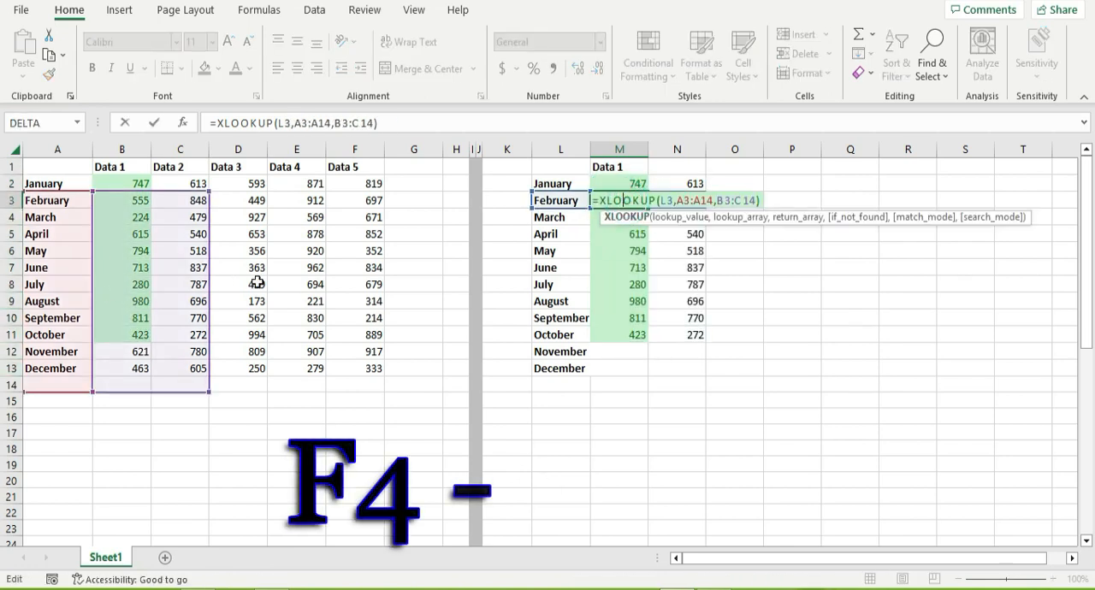
key(Escape)
Lock the references in M2 so the formula reads =XLOOKUP($L2,$A$2:$A$13,$B$2:$C$13).
click(599, 183)
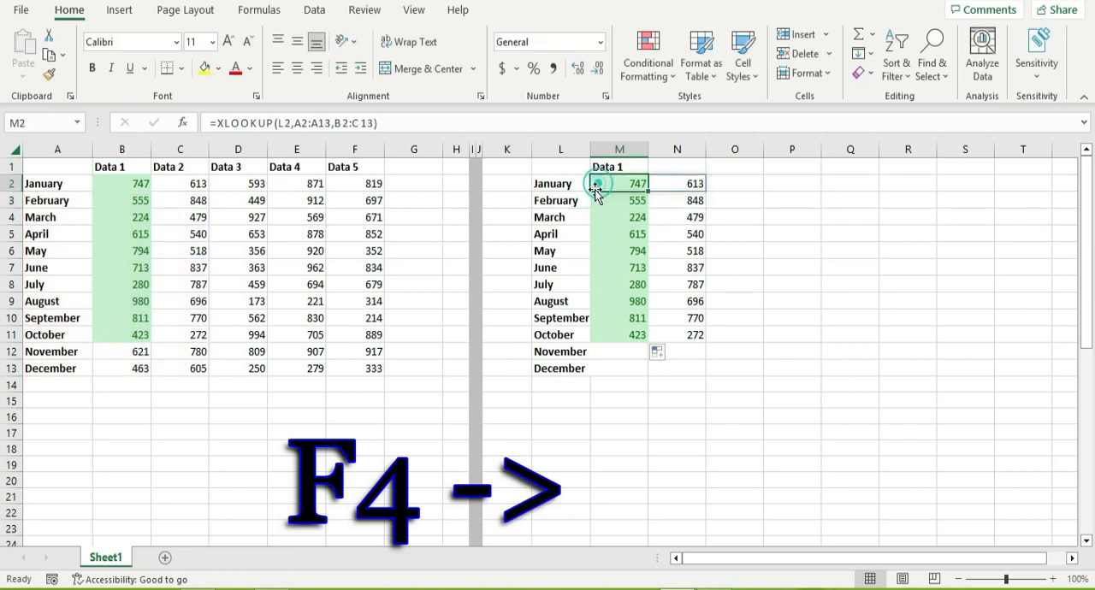
click(286, 126)
key(F4)
key(F4)
key(F4)
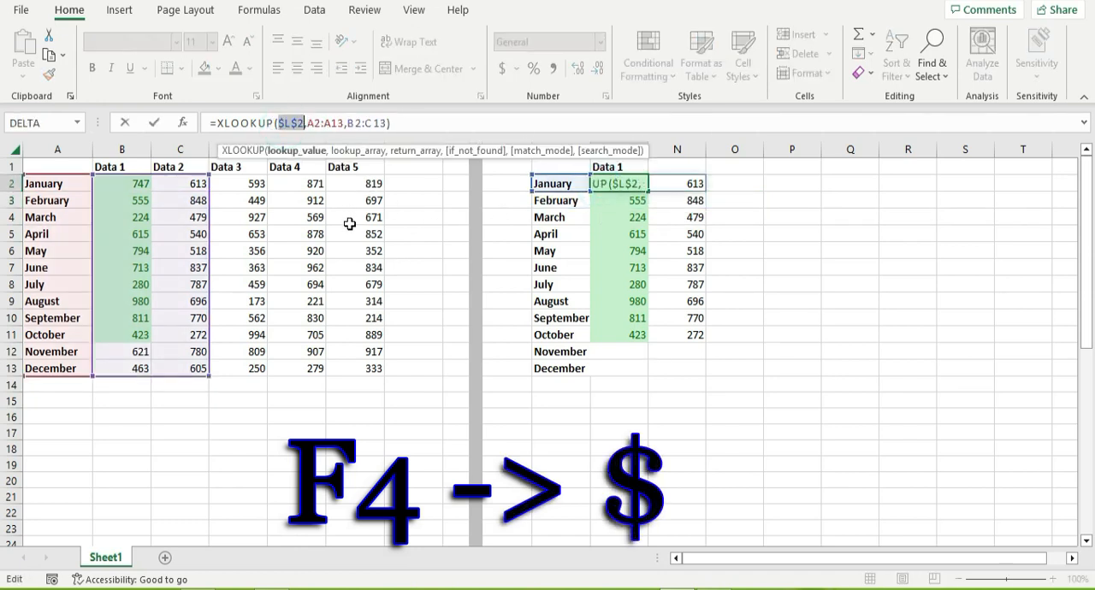
click(318, 123)
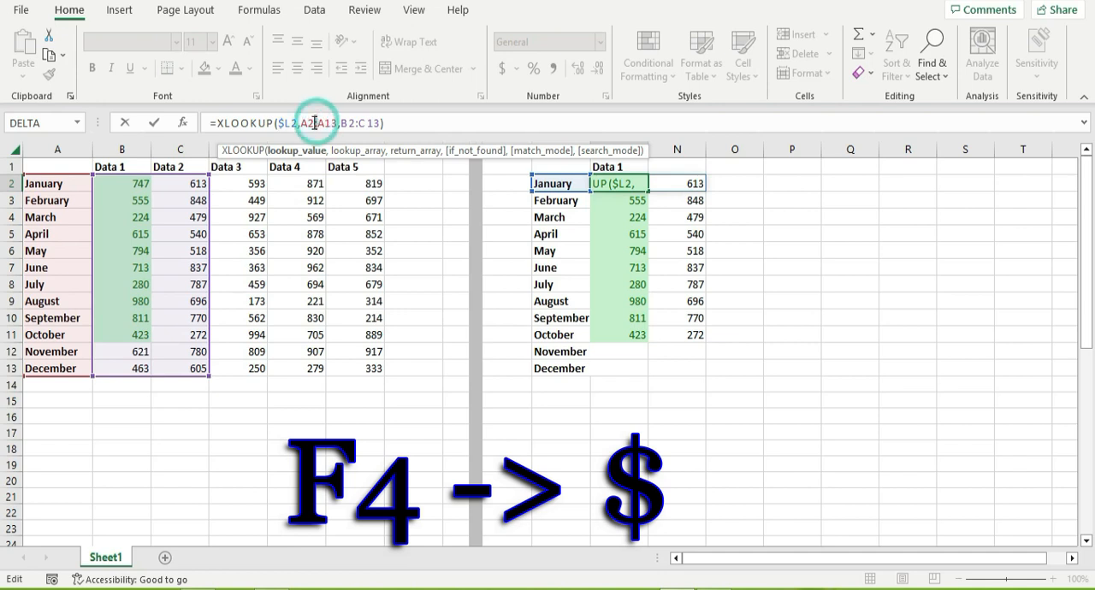
key(F4)
click(382, 123)
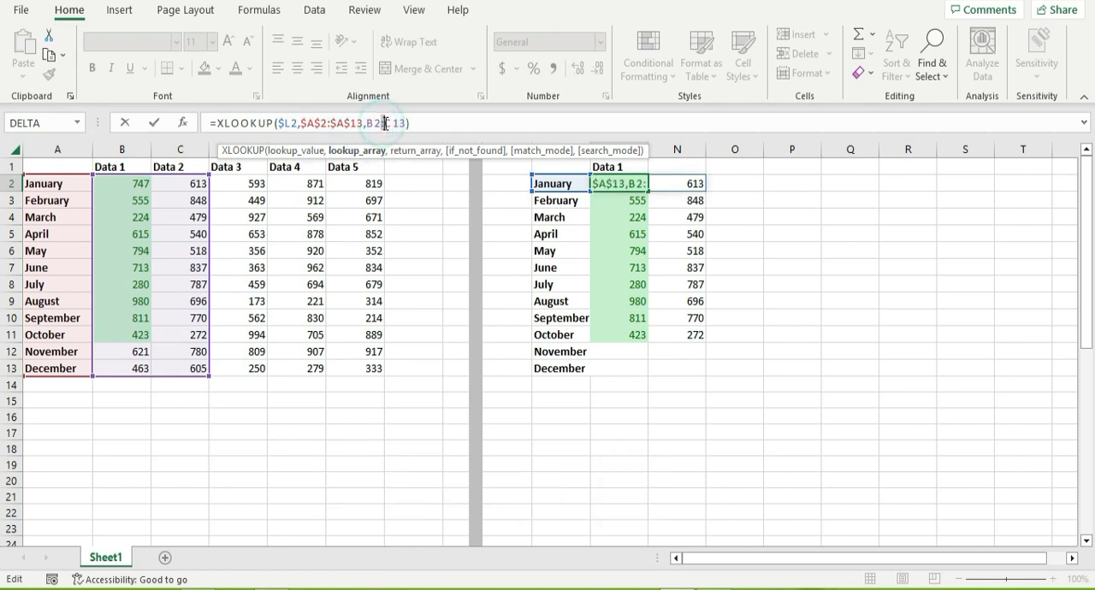
key(F4)
key(Return)
Fill the XLOOKUP formula from M2 down to M13 and compare the results with the source Data 1 column.
click(628, 185)
drag(650, 193, 639, 373)
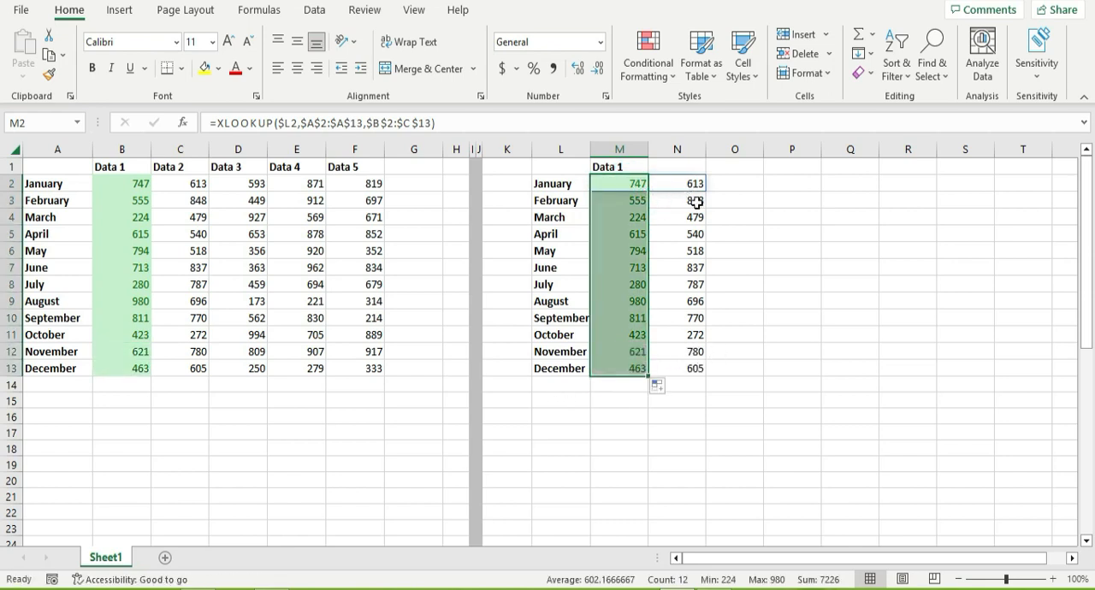
click(639, 216)
click(139, 286)
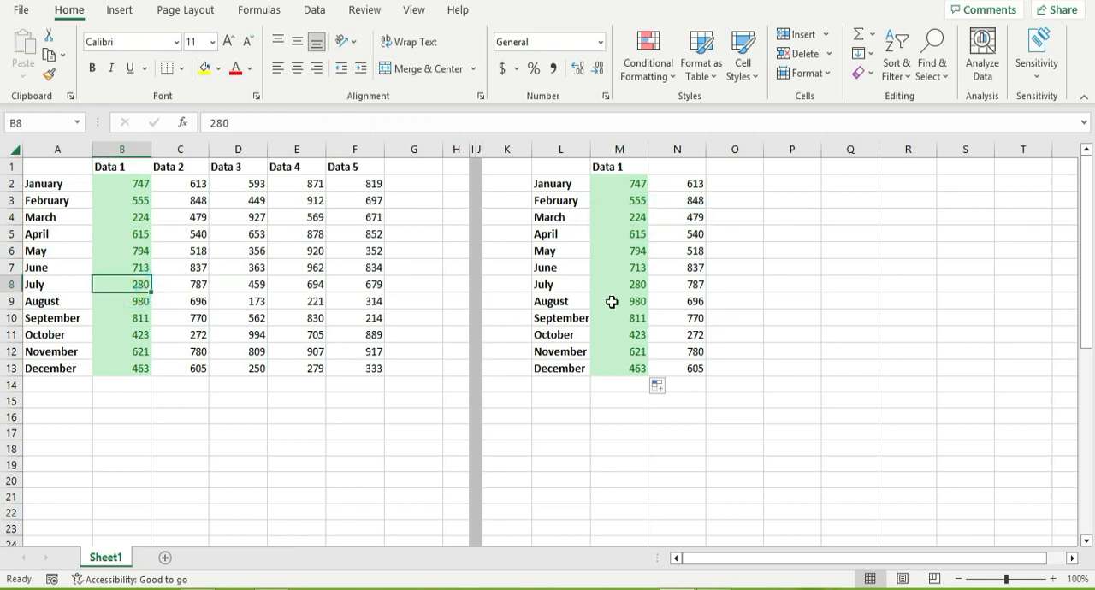
Review the arguments of the XLOOKUP formula in M2 and extend its return array to $B$2:$F$13.
click(630, 184)
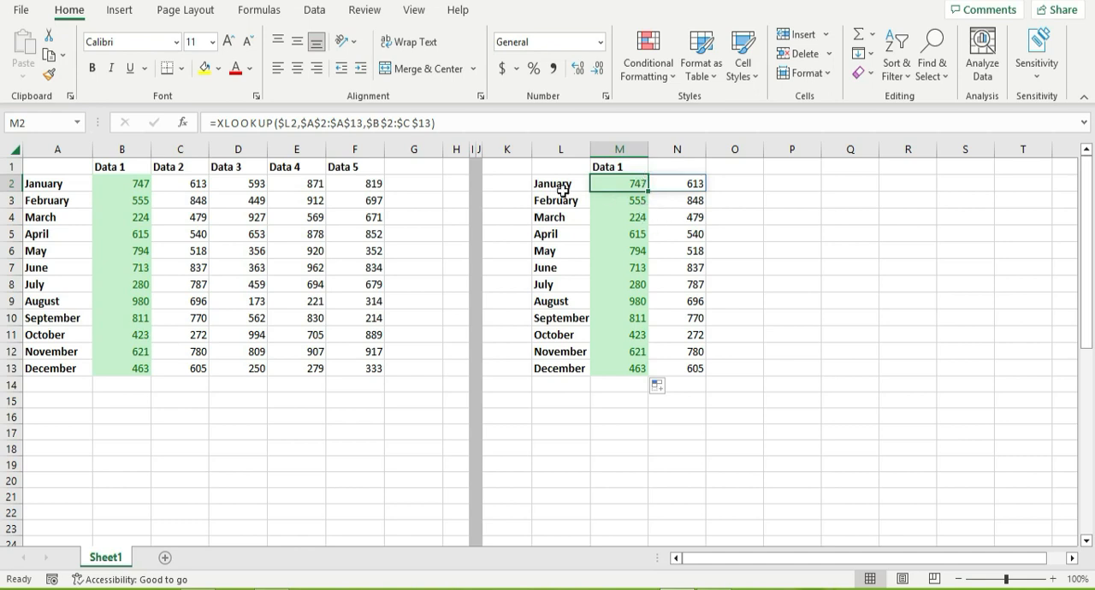
click(281, 125)
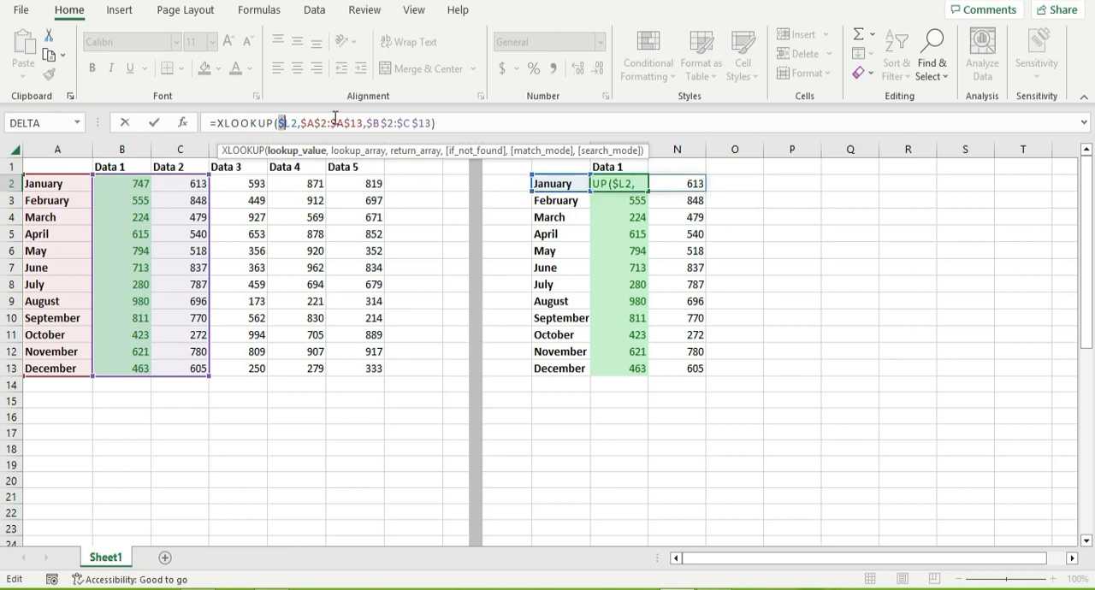
click(332, 151)
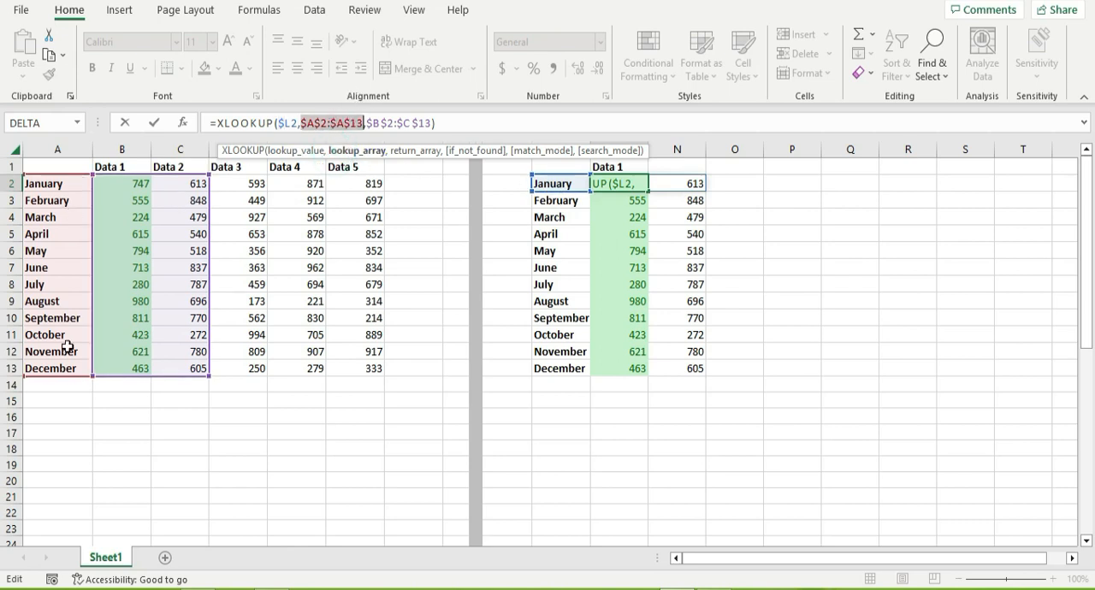
click(391, 126)
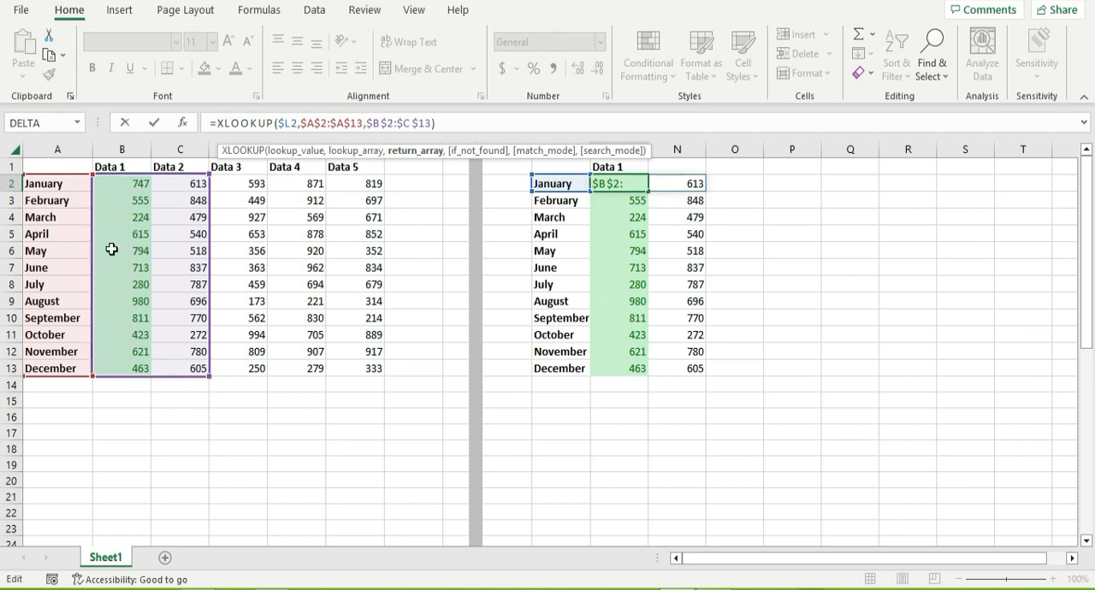
click(411, 125)
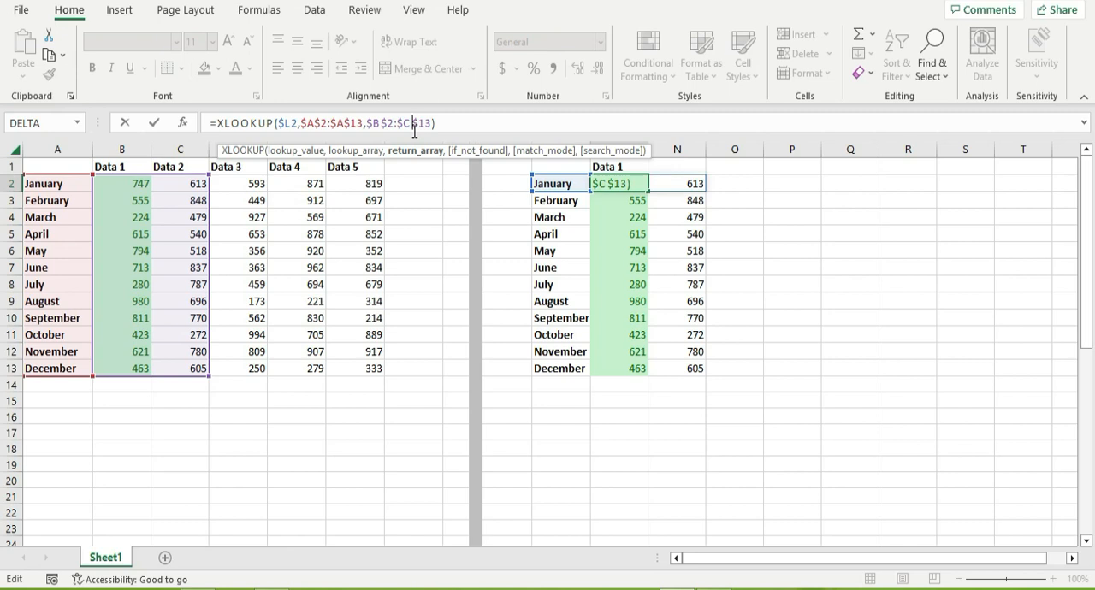
key(BackSpace)
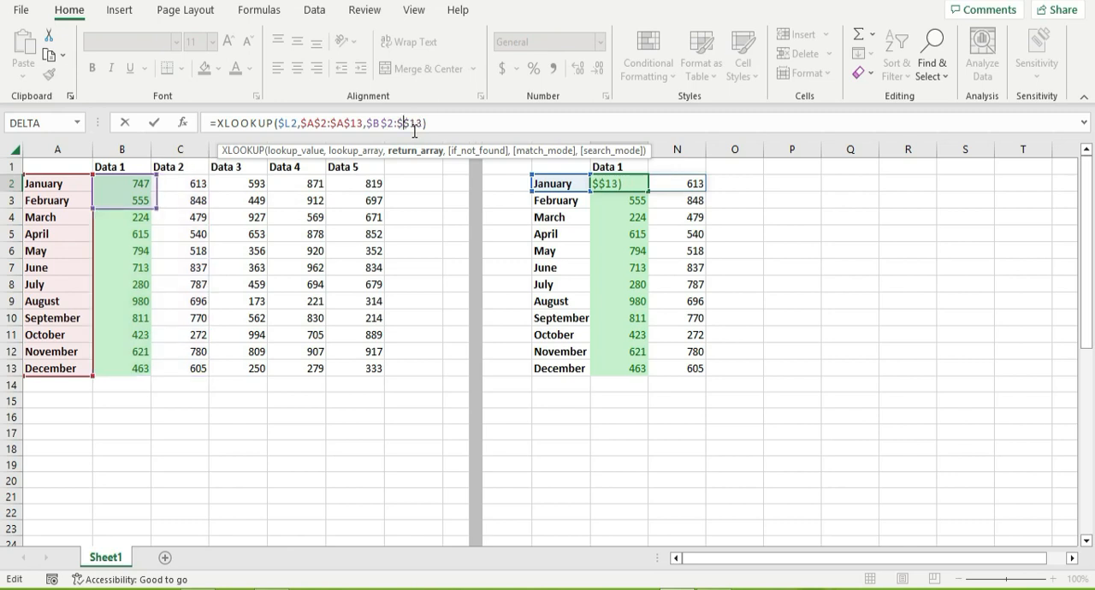
text(F)
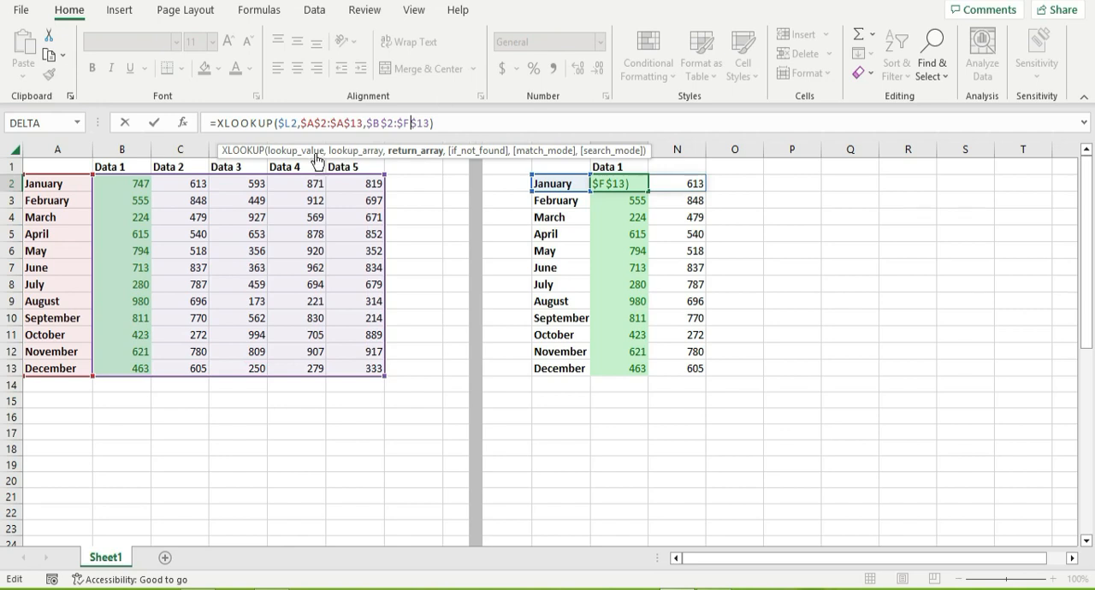
Replace the return array in M2's XLOOKUP formula with a nested XLOOKUP that uses $M$1 as its lookup value.
drag(368, 125, 448, 124)
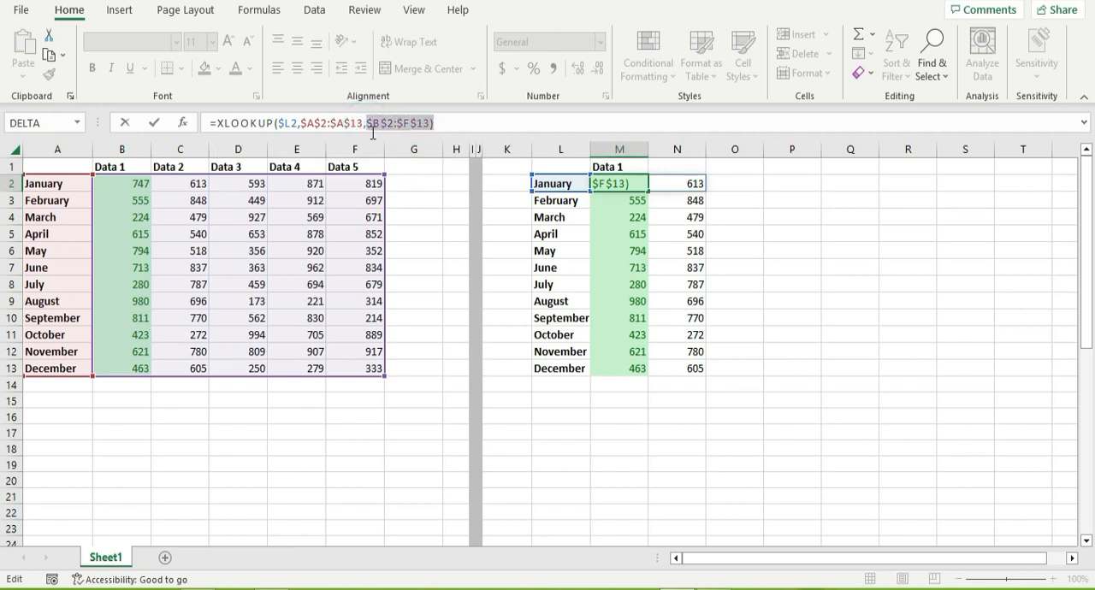
key(BackSpace)
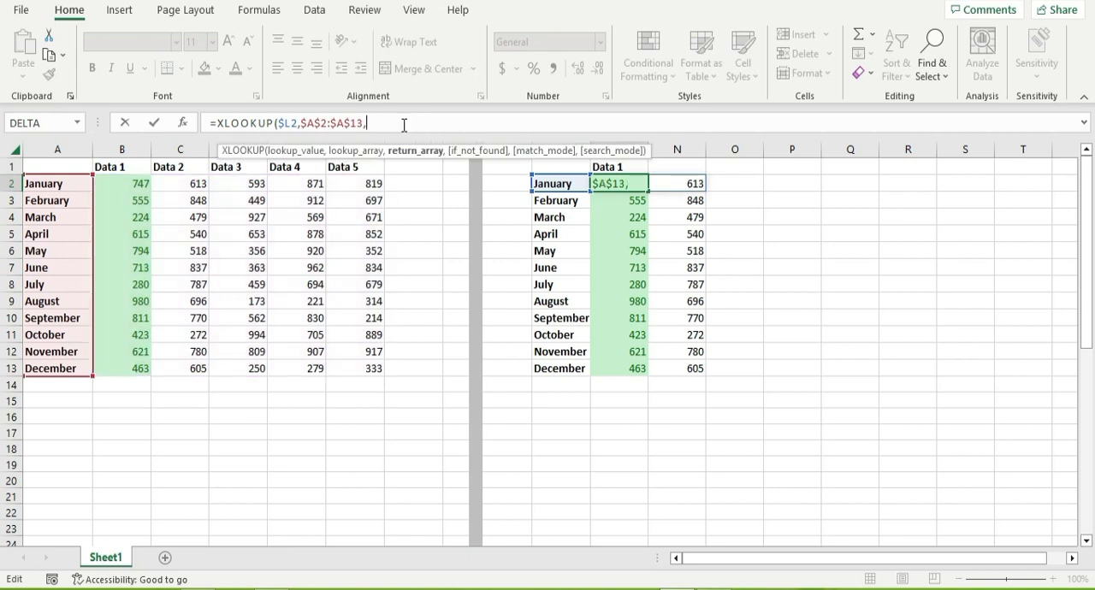
text(xloo)
key(Tab)
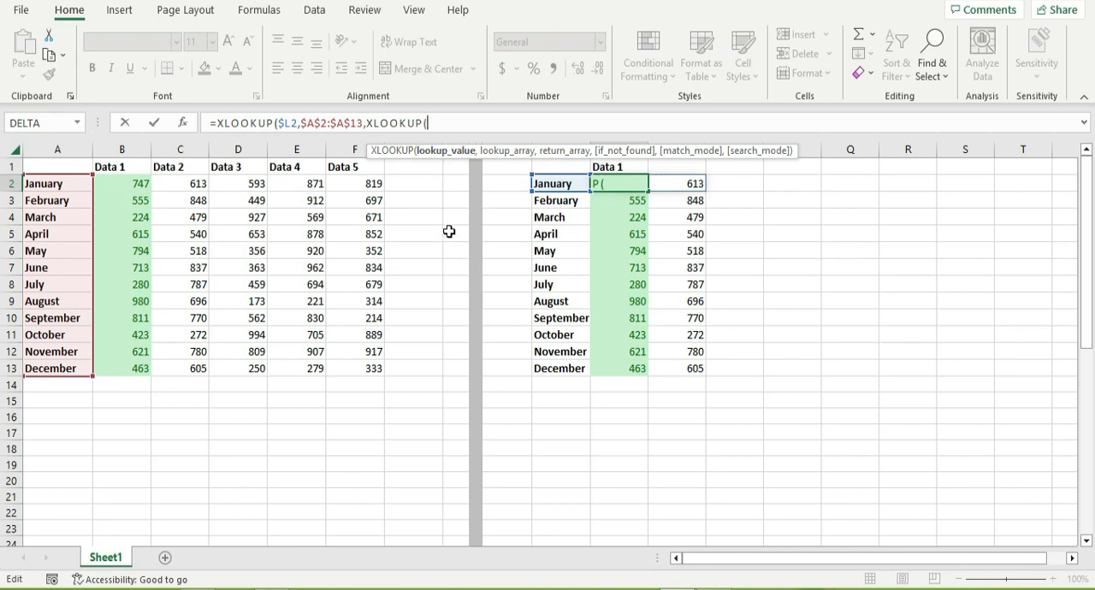
drag(479, 152, 392, 299)
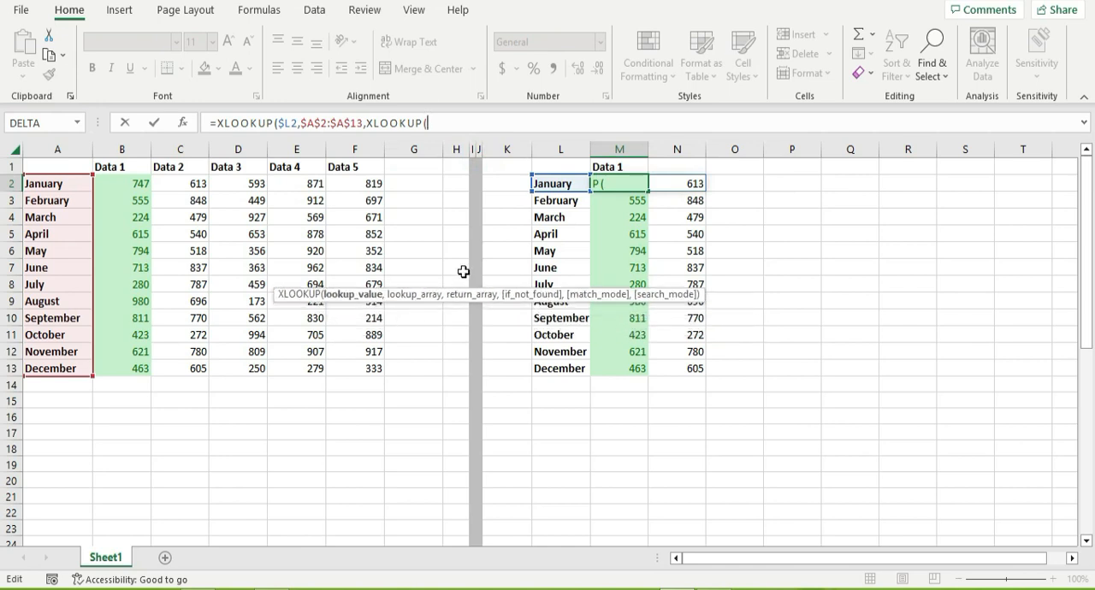
click(602, 166)
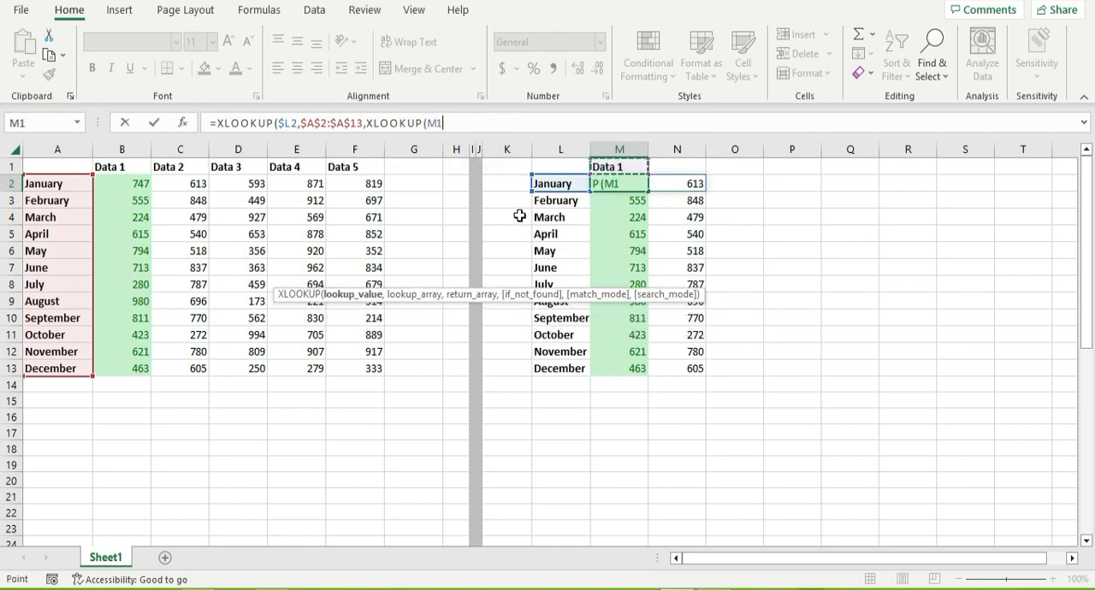
text(,)
key(F4)
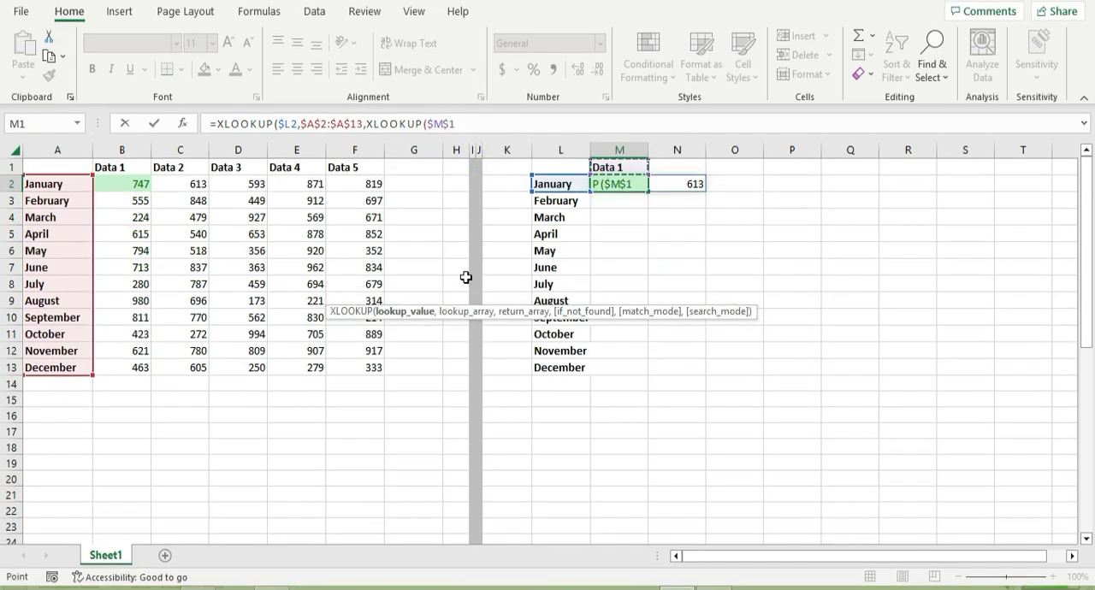
text(,)
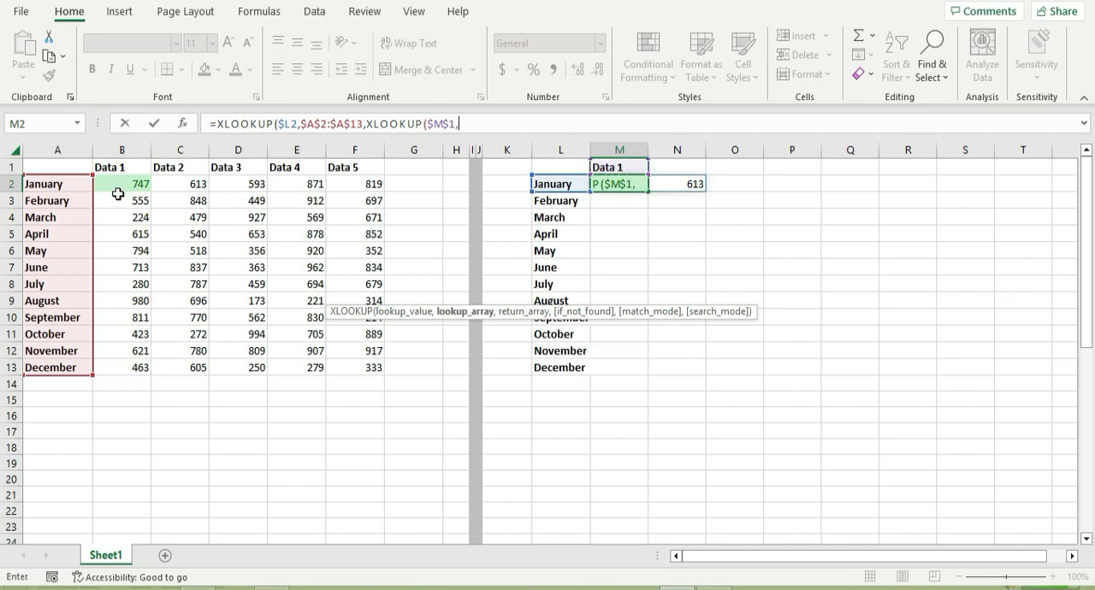
Set the nested XLOOKUP's lookup array to the headers $B$1:$F$1 and its return array to B2:F13.
drag(124, 163, 342, 162)
key(F4)
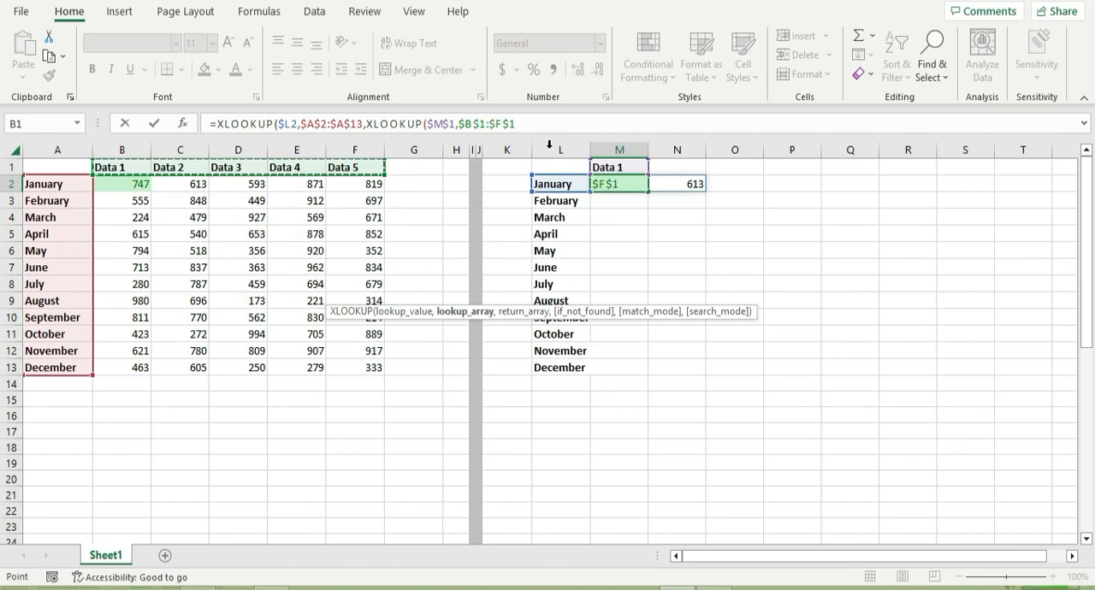
text(,)
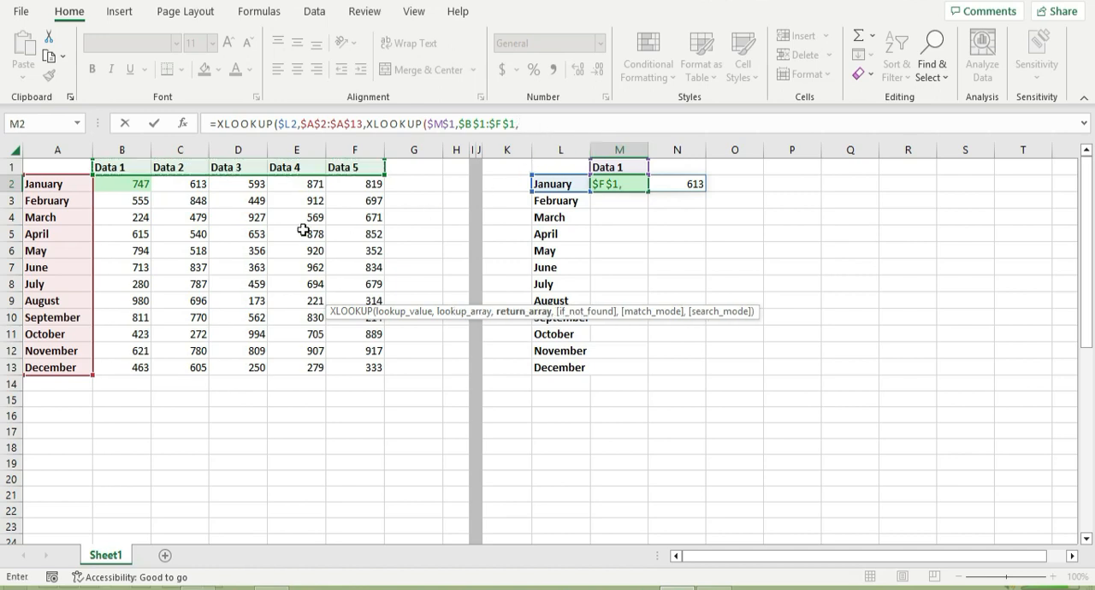
drag(150, 190, 368, 368)
Change the nested lookup value to M$1 and complete the formula in M2 with both closing parentheses.
click(442, 124)
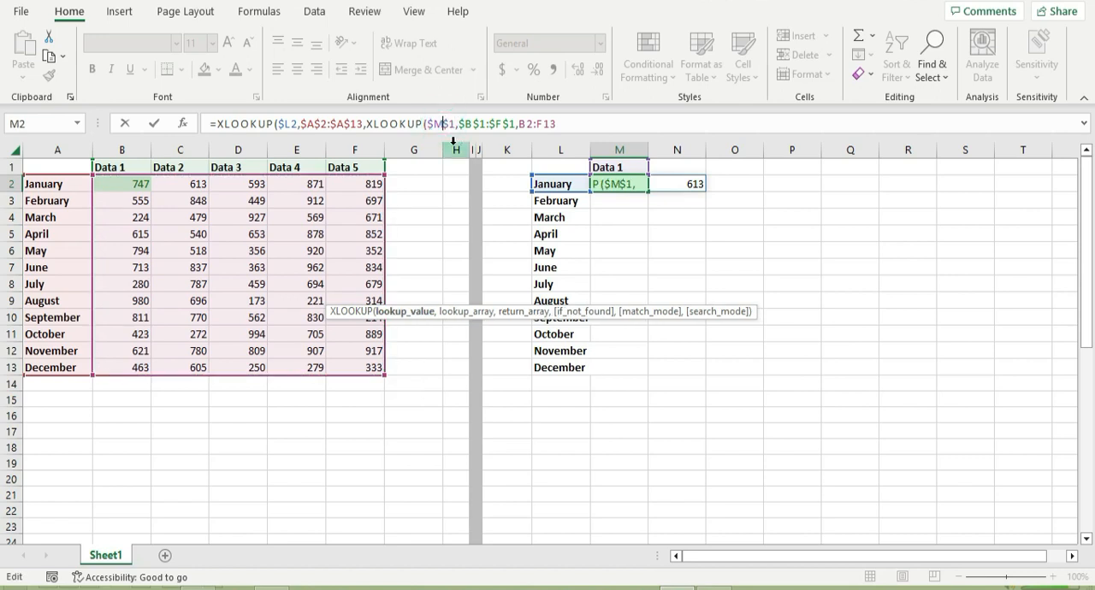
key(F4)
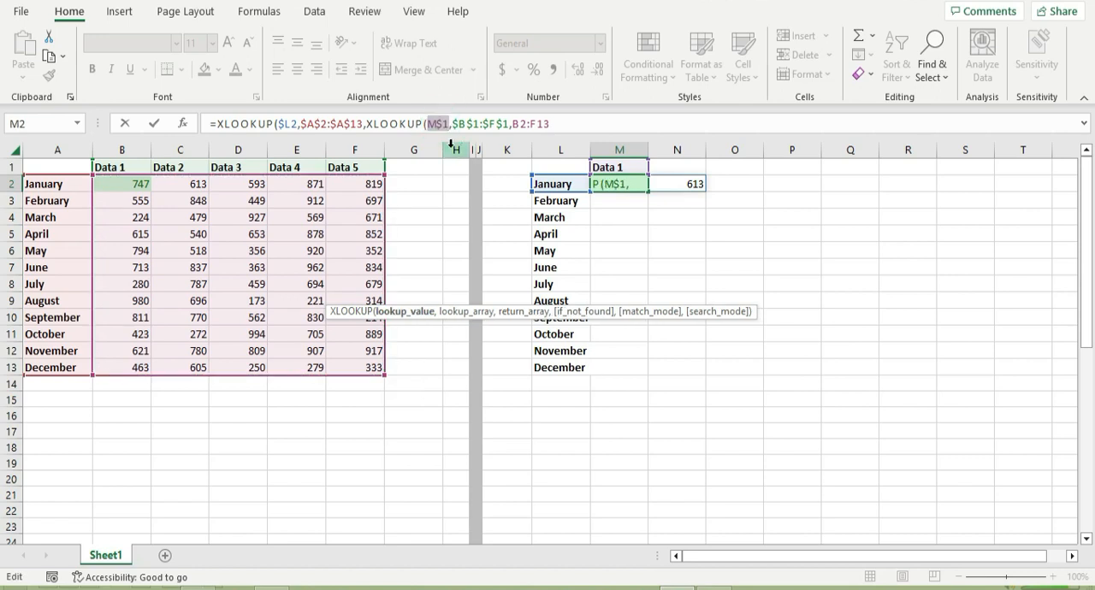
click(599, 124)
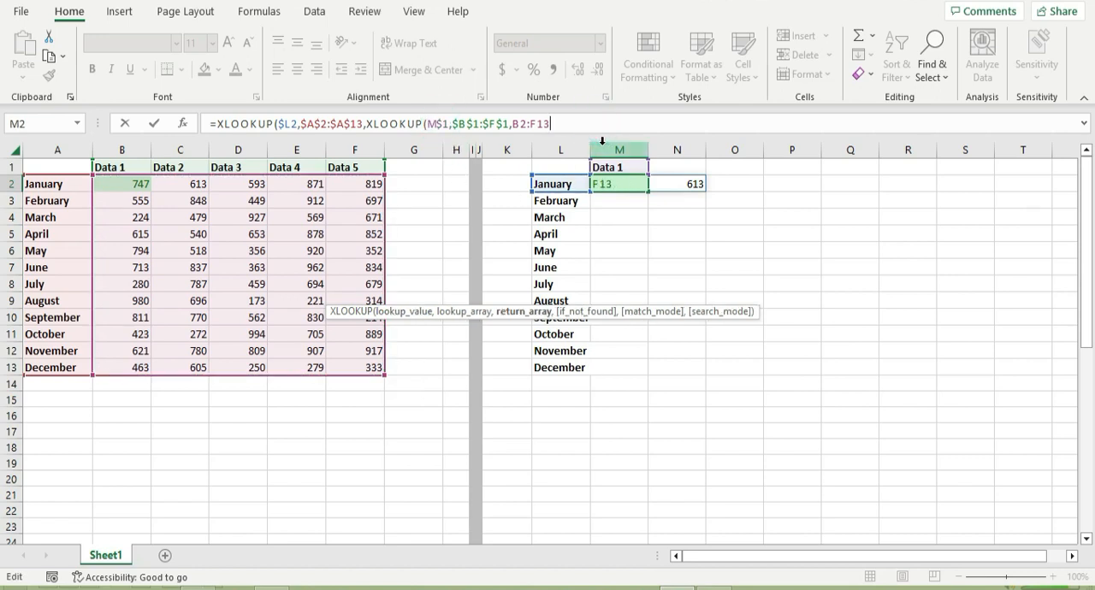
text()))
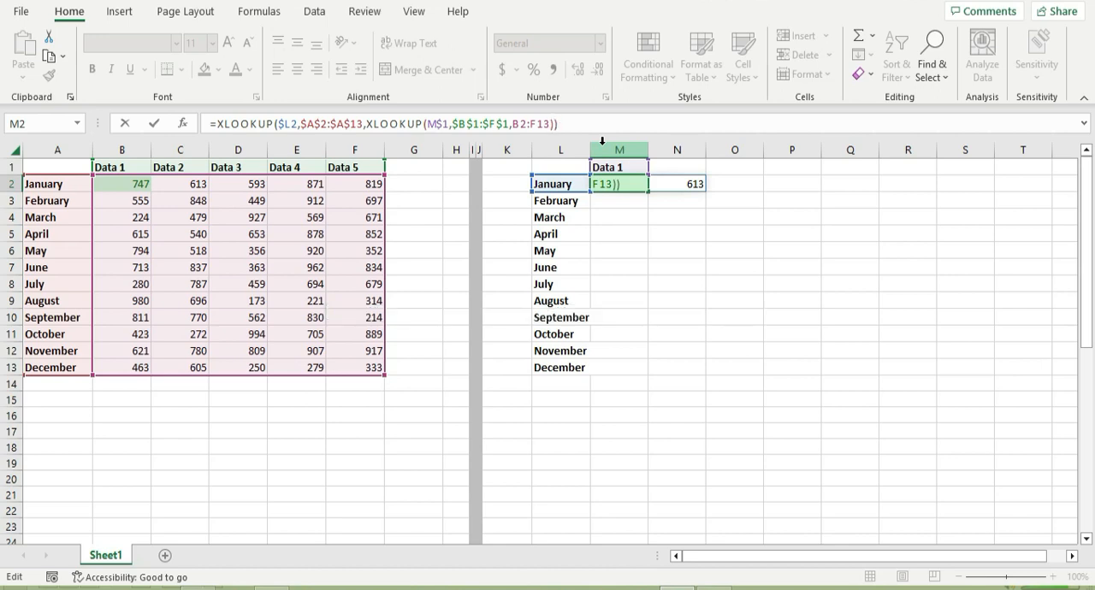
key(Return)
click(632, 183)
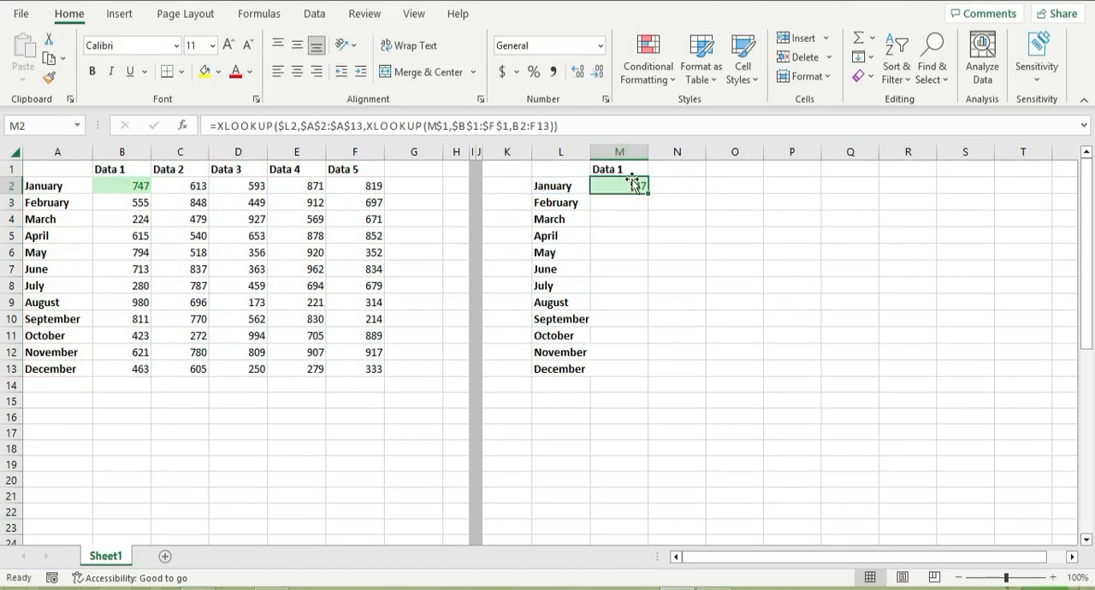
Change the second table's header in M1 to Data 2.
click(625, 166)
double_click(626, 166)
key(BackSpace)
text(2)
key(Return)
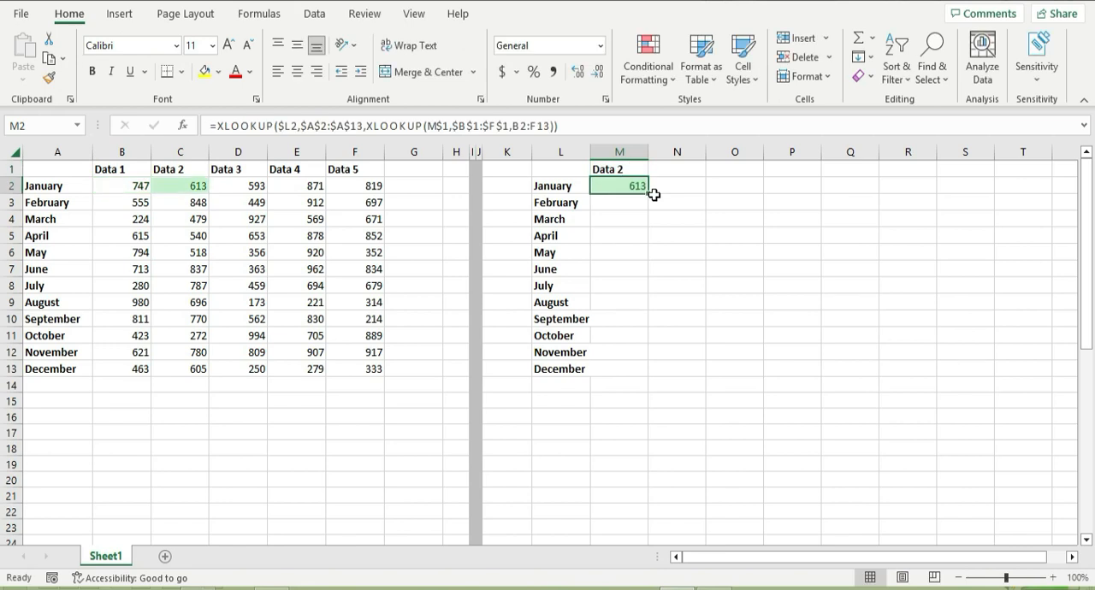
Copy March from L4 into L2 to test the lookup with another month, and undo the change.
key(Up)
key(Down)
key(Down)
key(Left)
key(Down)
key(ctrl+c)
key(Up)
key(Up)
key(Return)
key(ctrl+z)
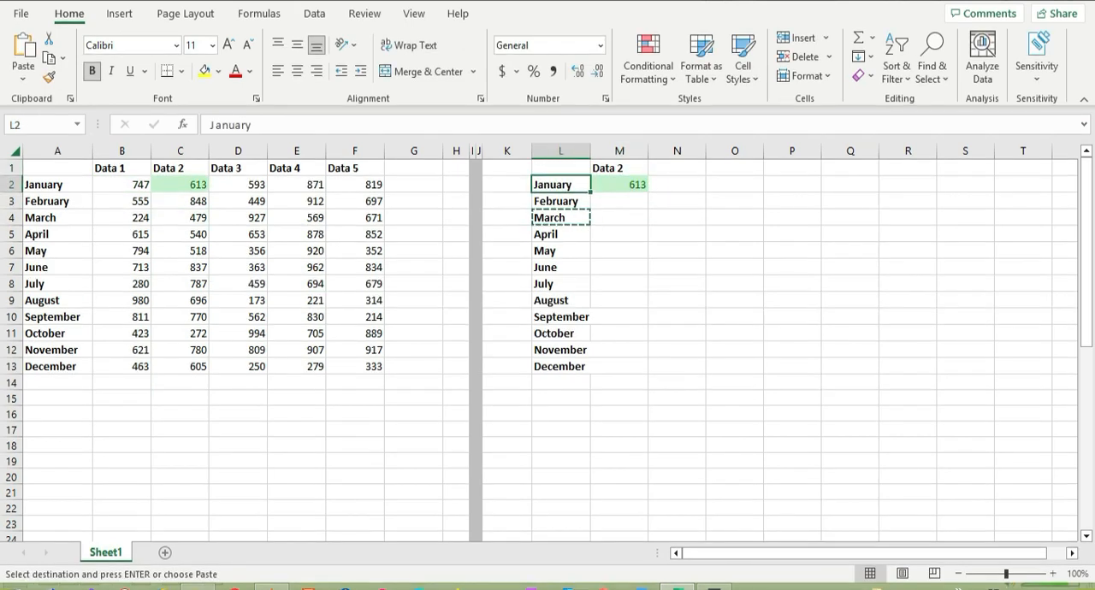
Inspect the cell references in the nested XLOOKUP formula in M2.
click(627, 184)
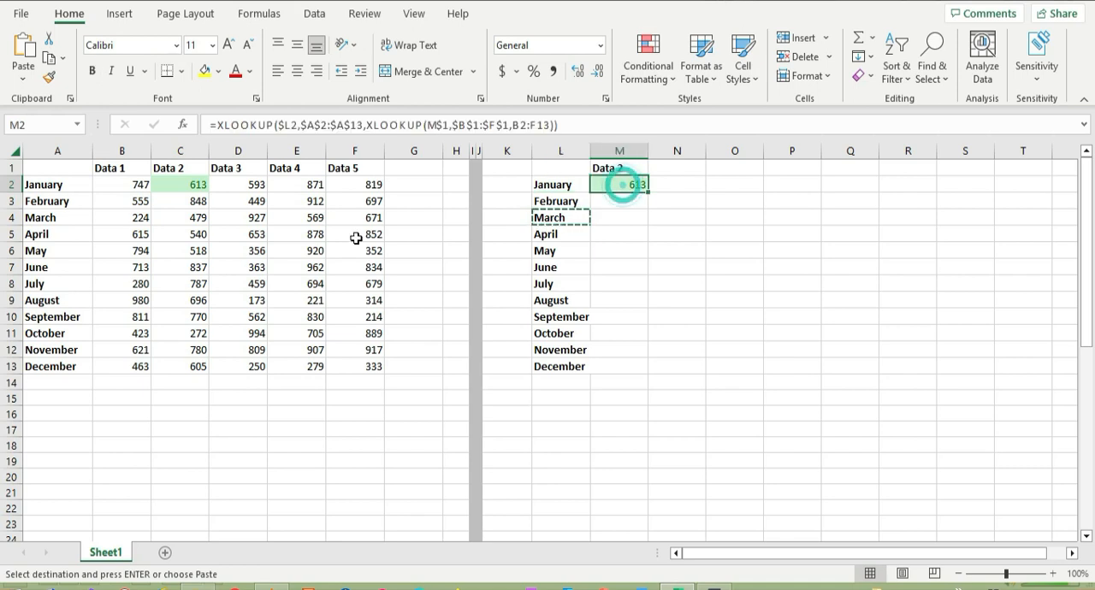
click(433, 129)
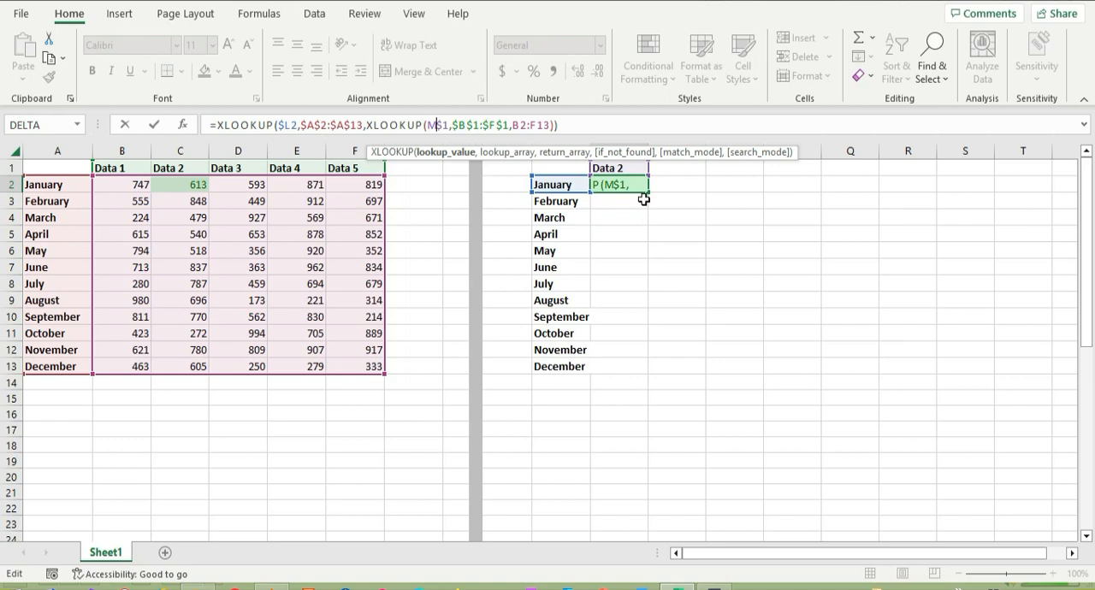
key(ctrl+Return)
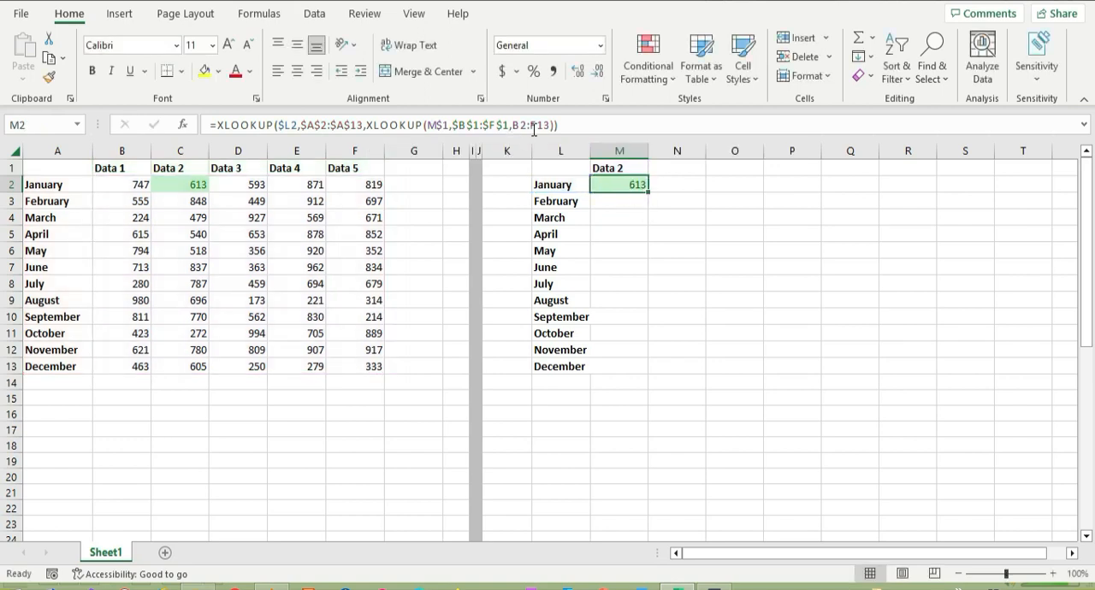